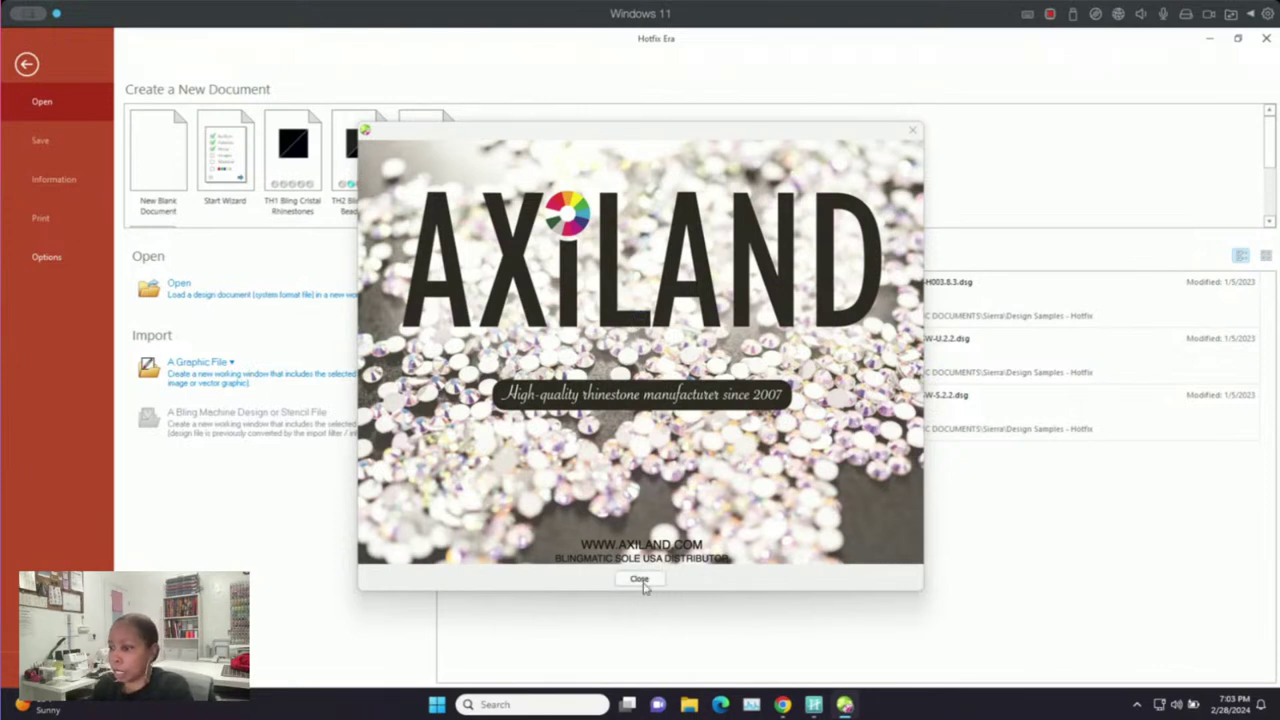
Step: Dismiss the Axiland start-up banner and create a new blank document
left_click(640, 579)
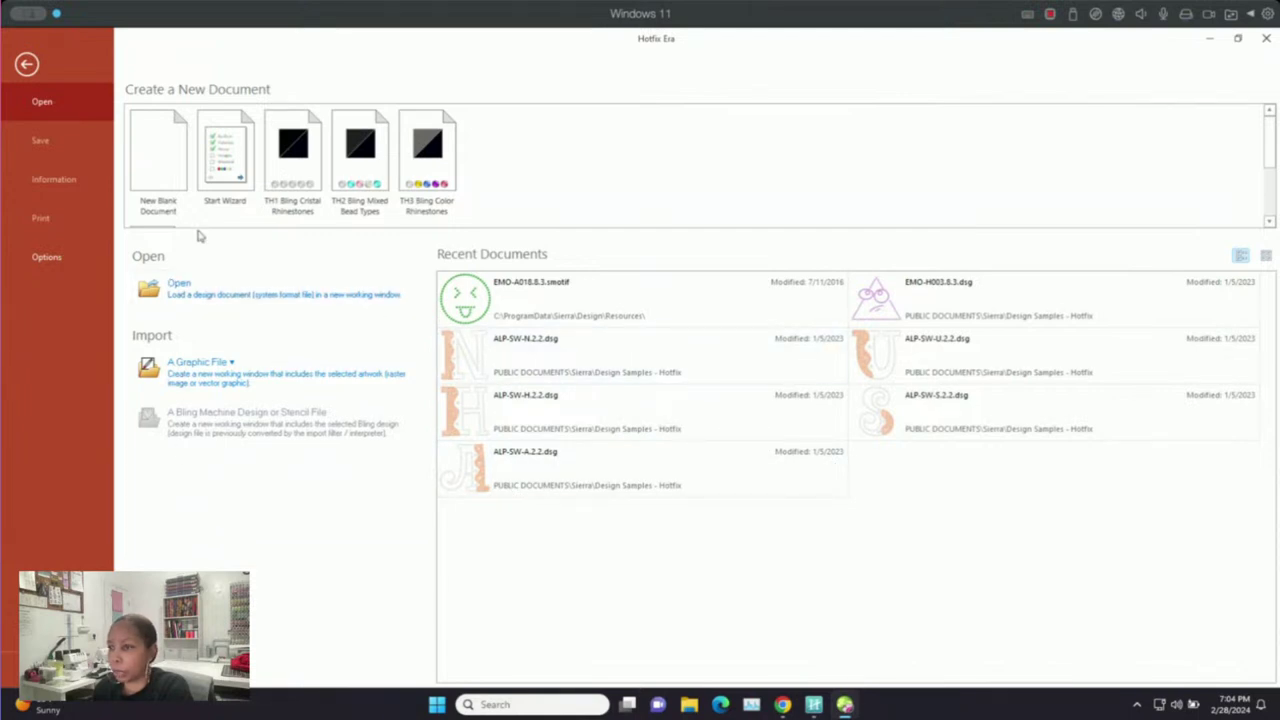
left_click(167, 166)
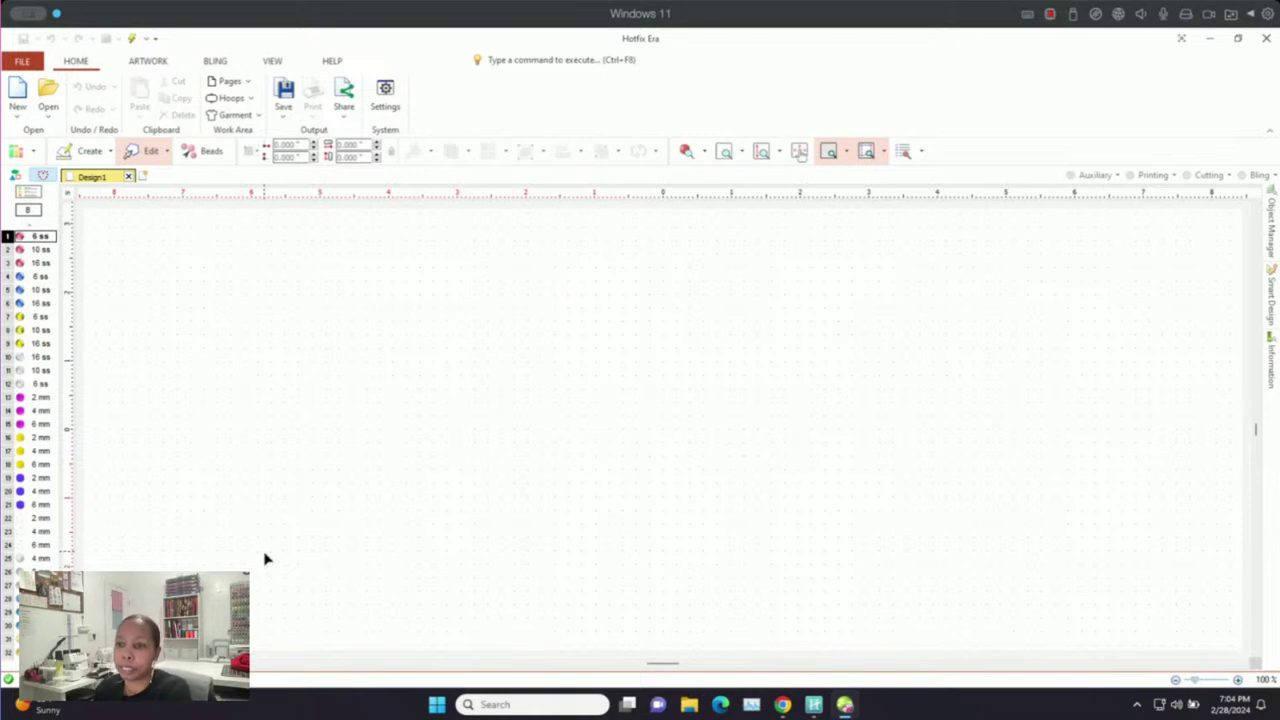
left_click(27, 200)
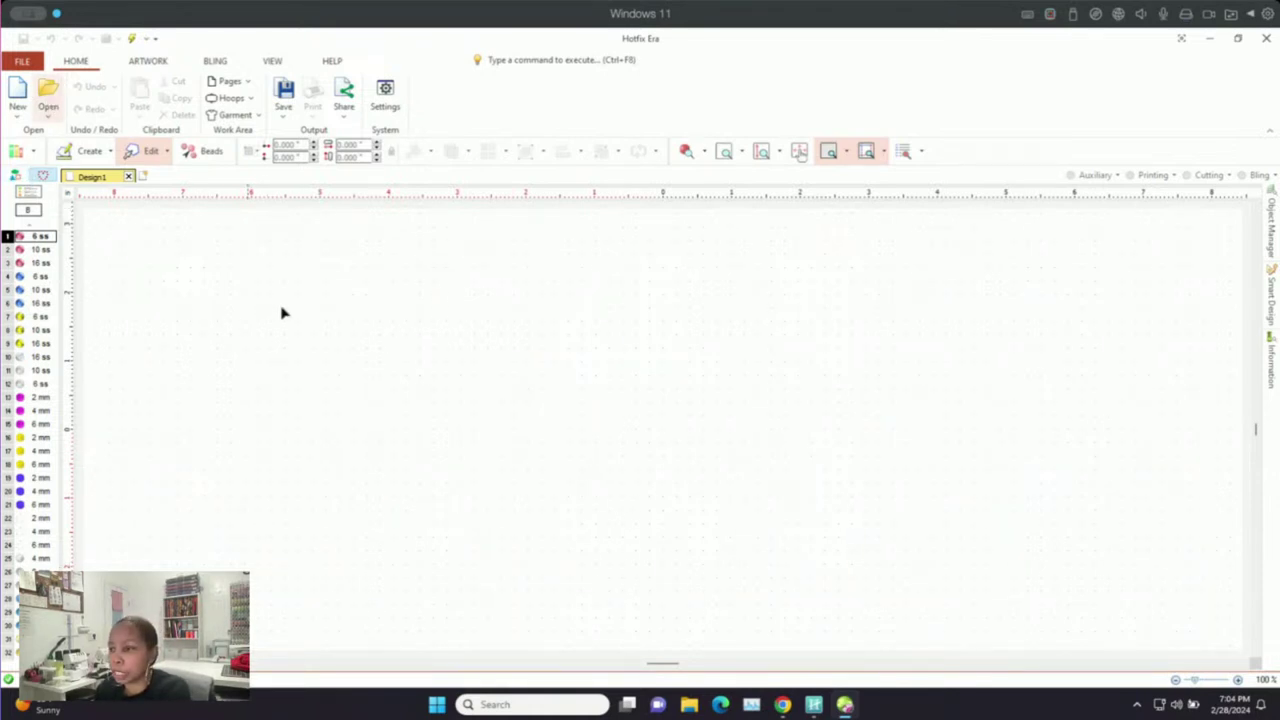
left_click(148, 62)
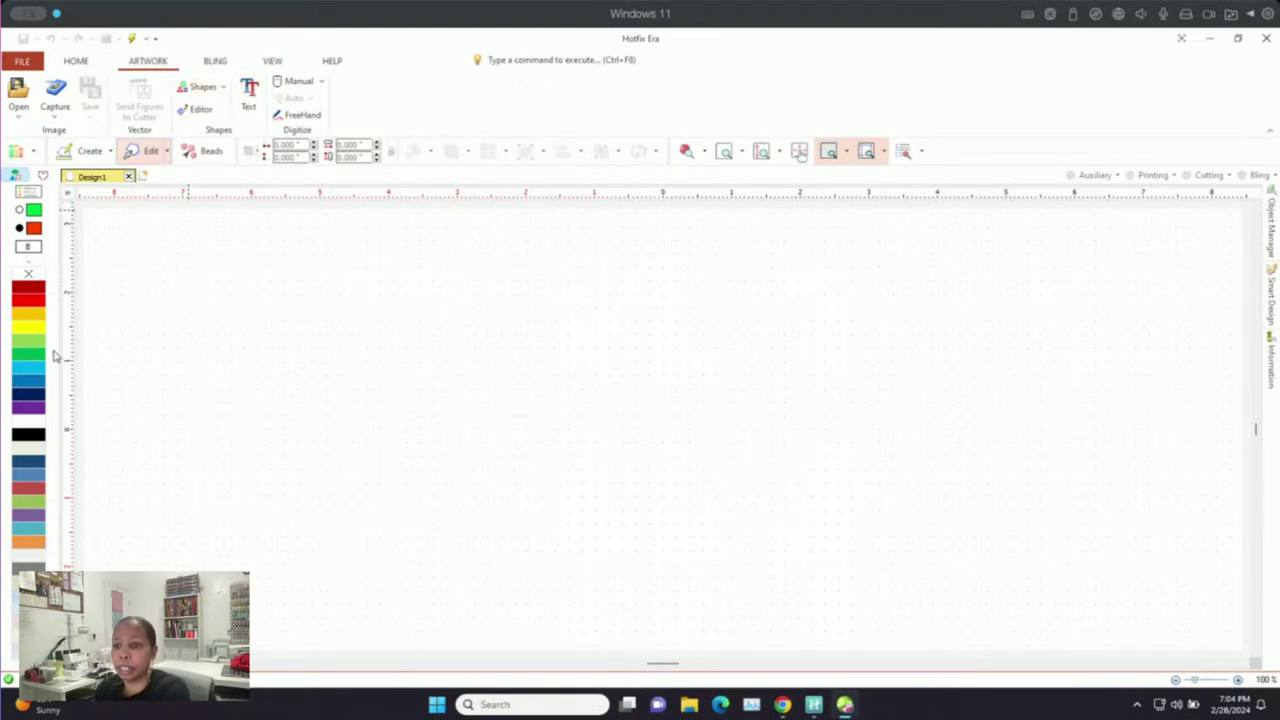
left_click(74, 63)
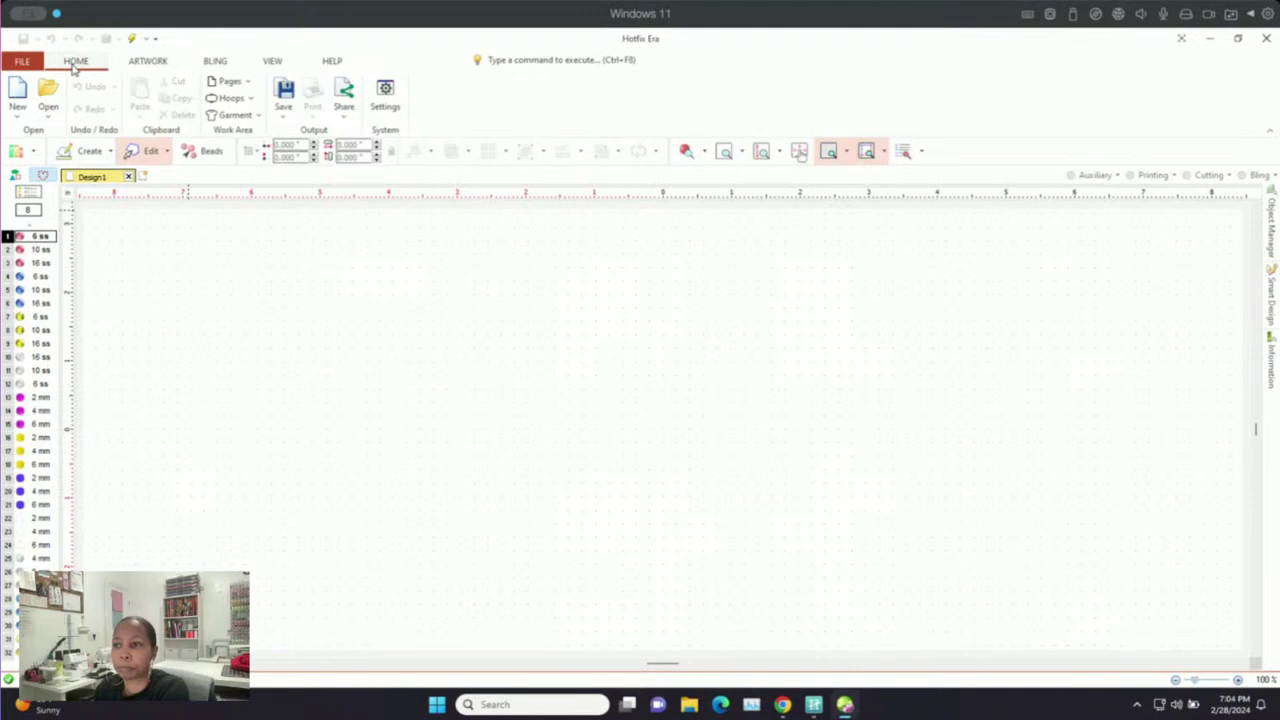
left_click(215, 61)
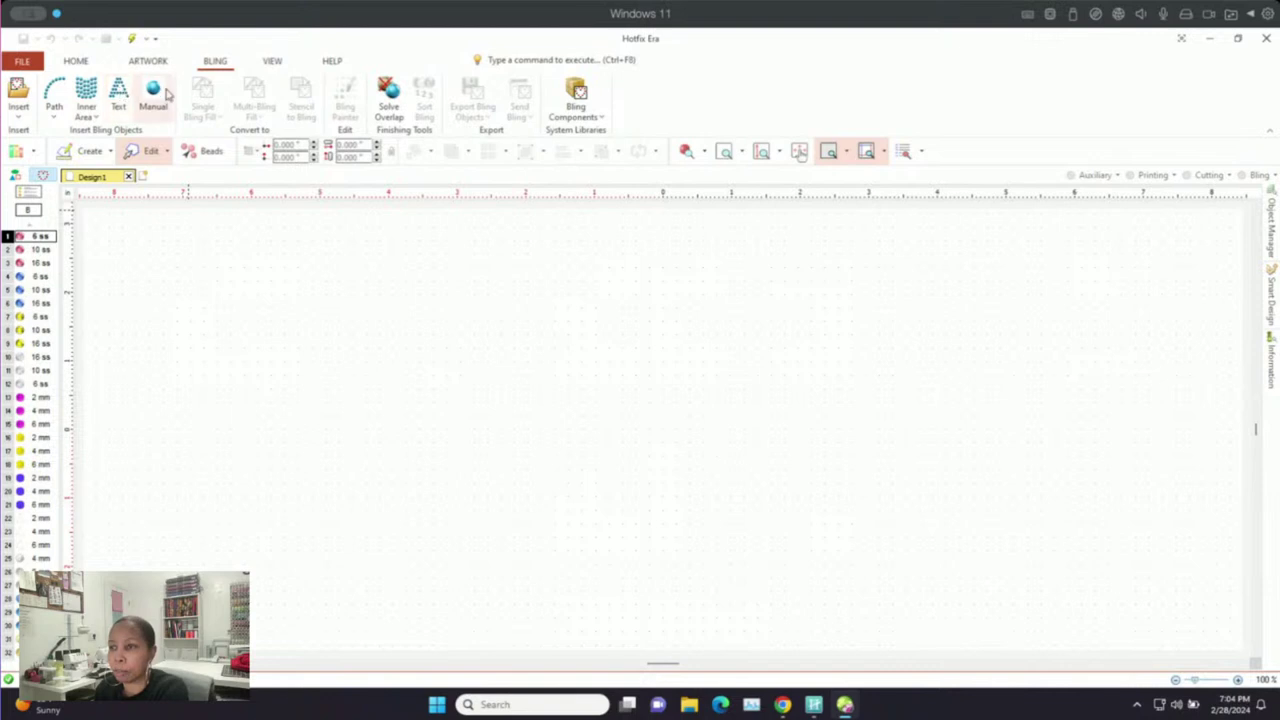
left_click(166, 93)
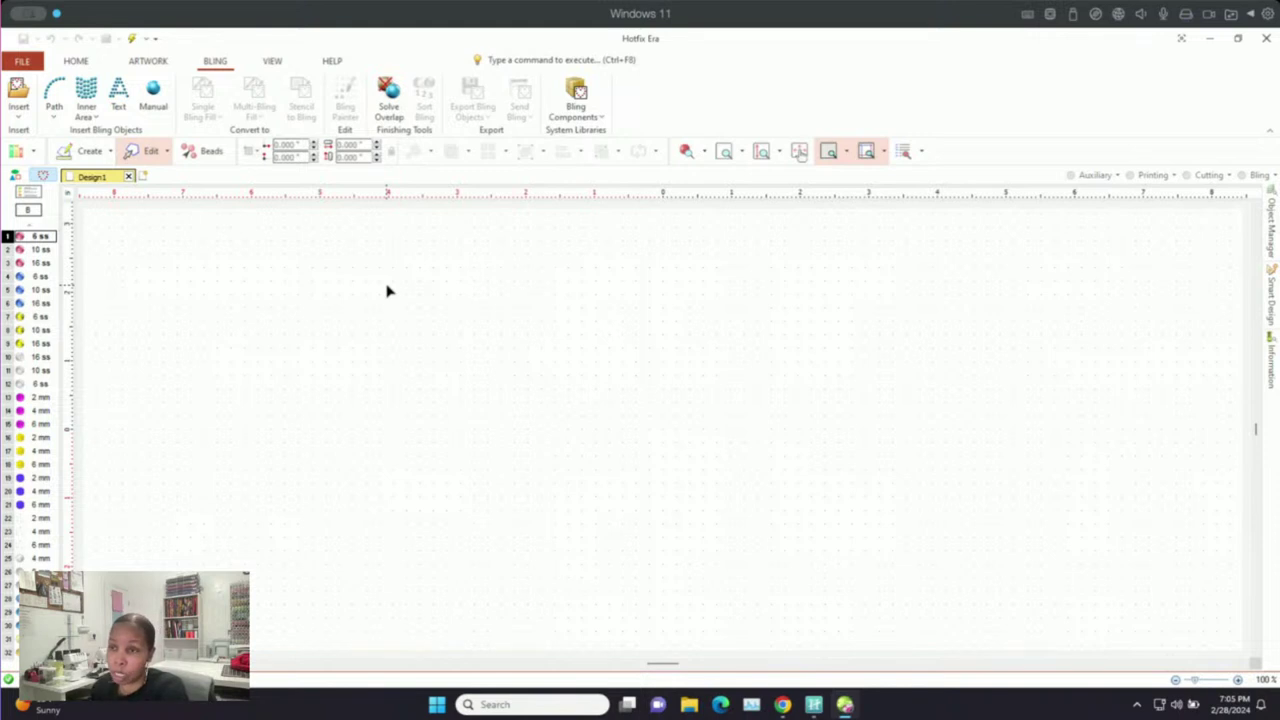
Step: Look through the vector image, native design and motif catalogs for available artwork
left_click(16, 177)
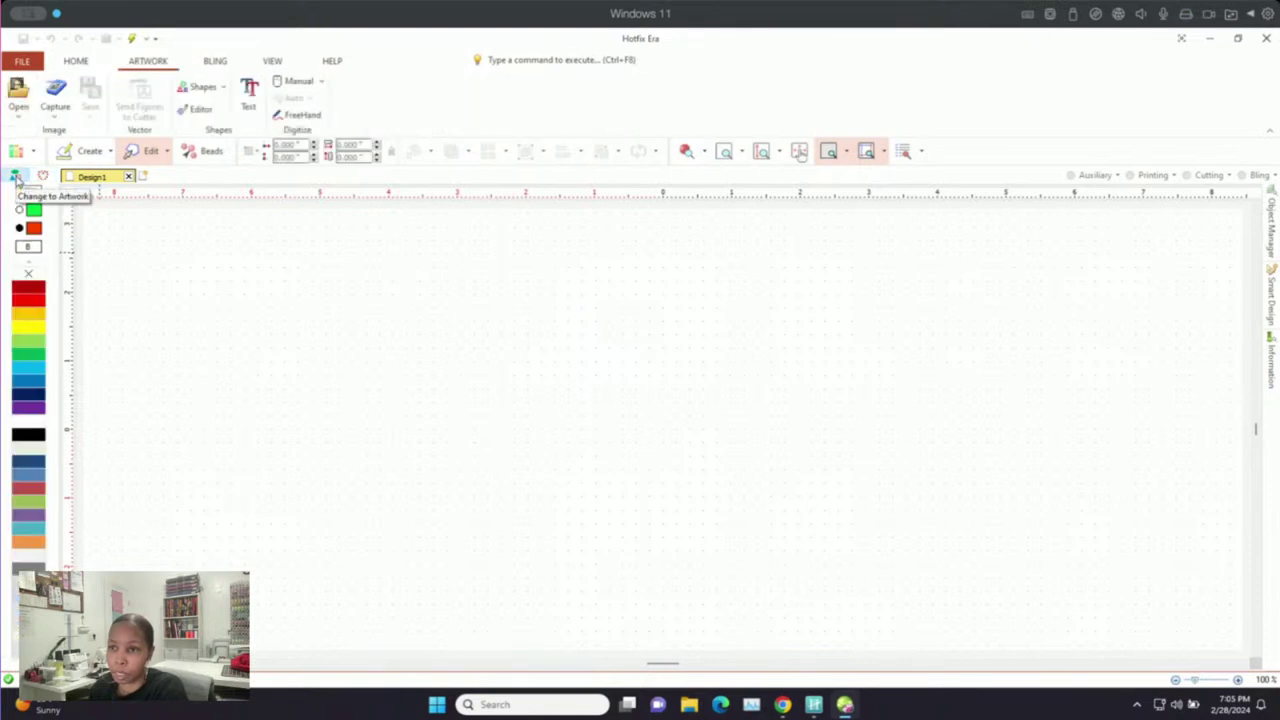
left_click(33, 152)
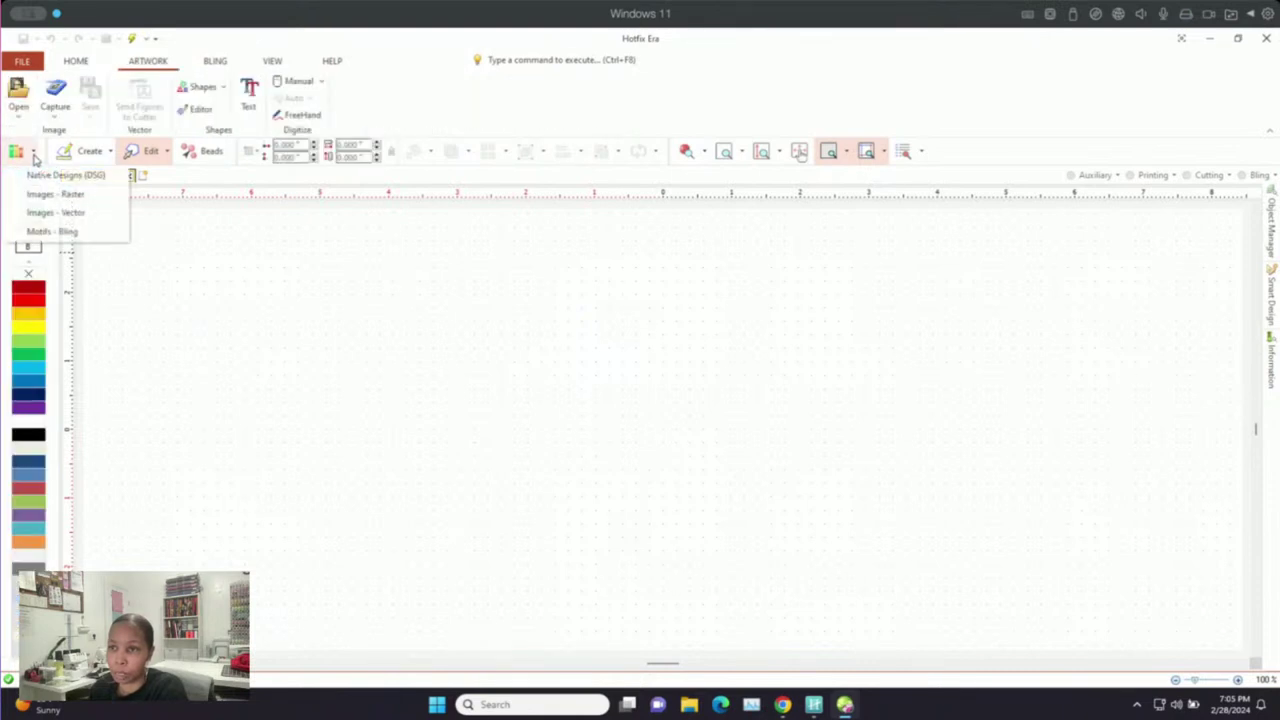
left_click(55, 214)
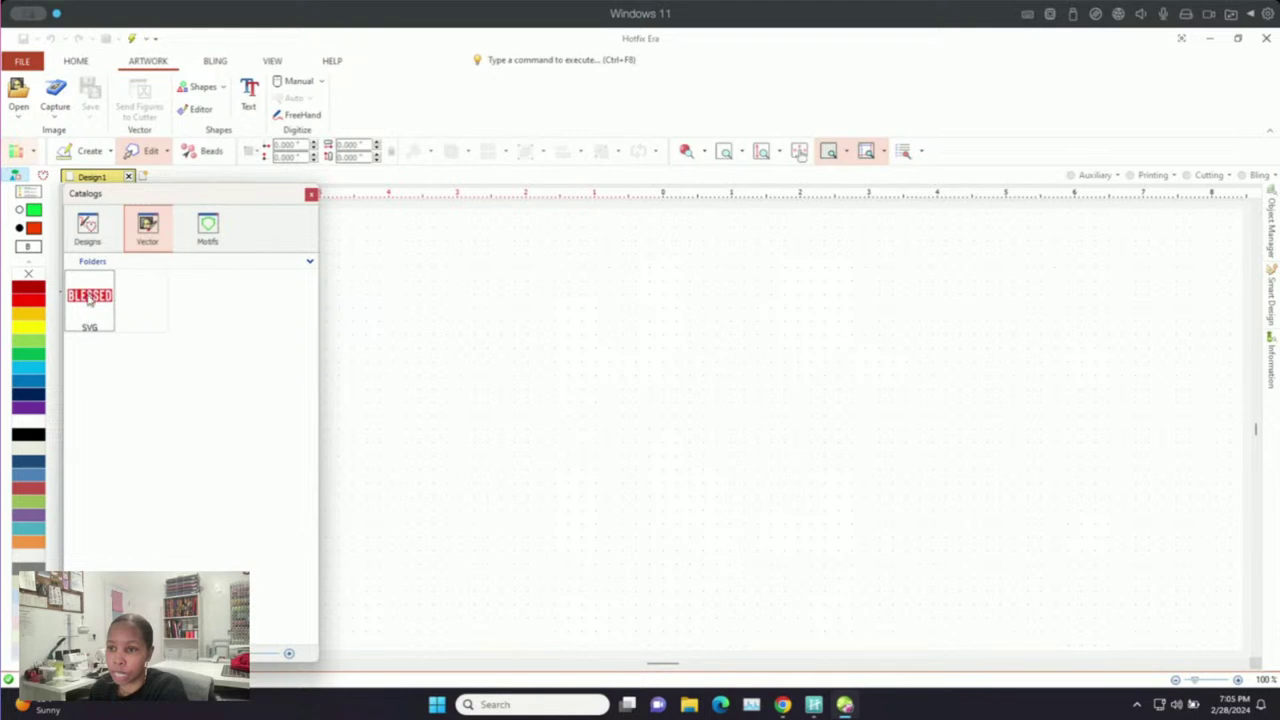
left_click(87, 226)
scroll(190, 360, "down", 20)
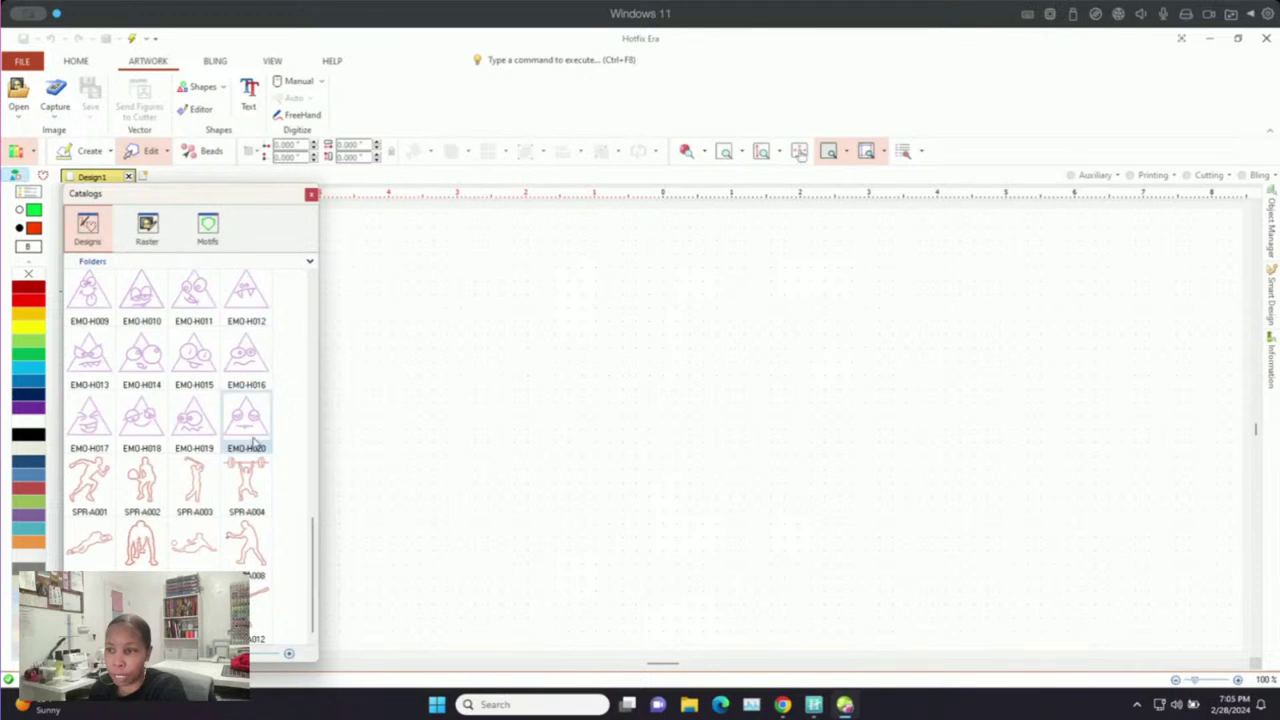
scroll(252, 443, "up", 15)
left_click(207, 228)
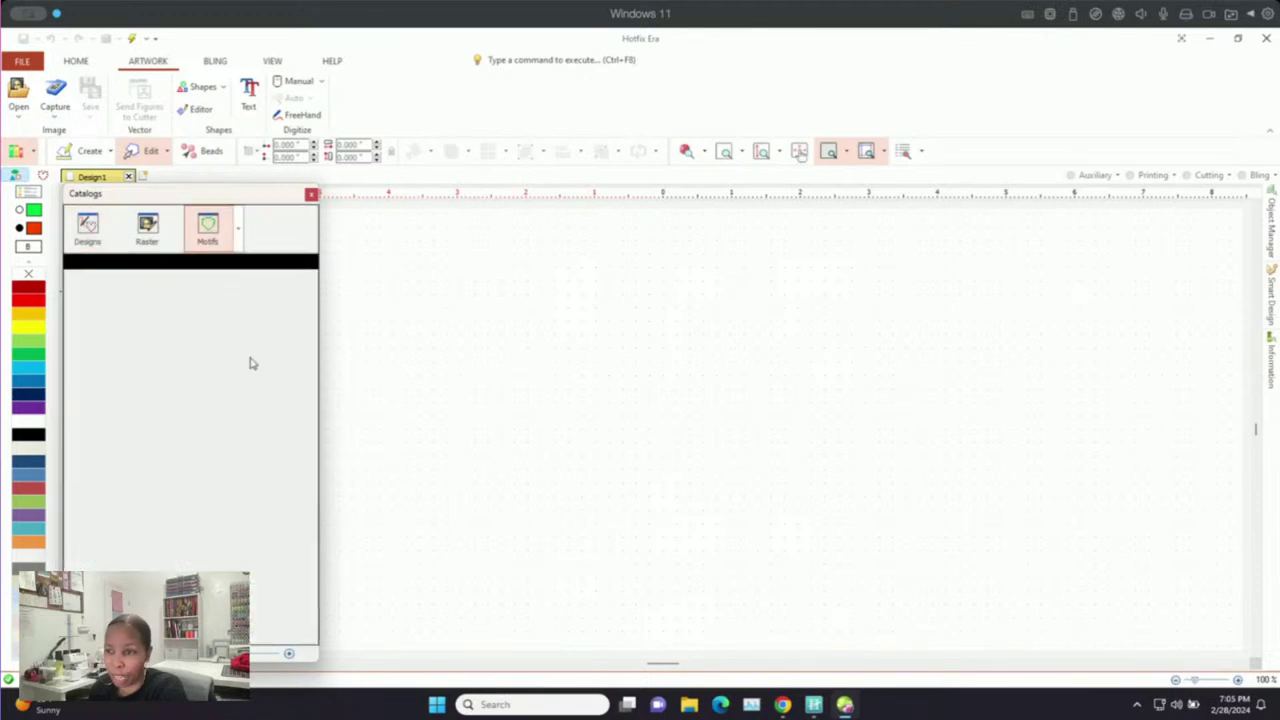
left_click(311, 195)
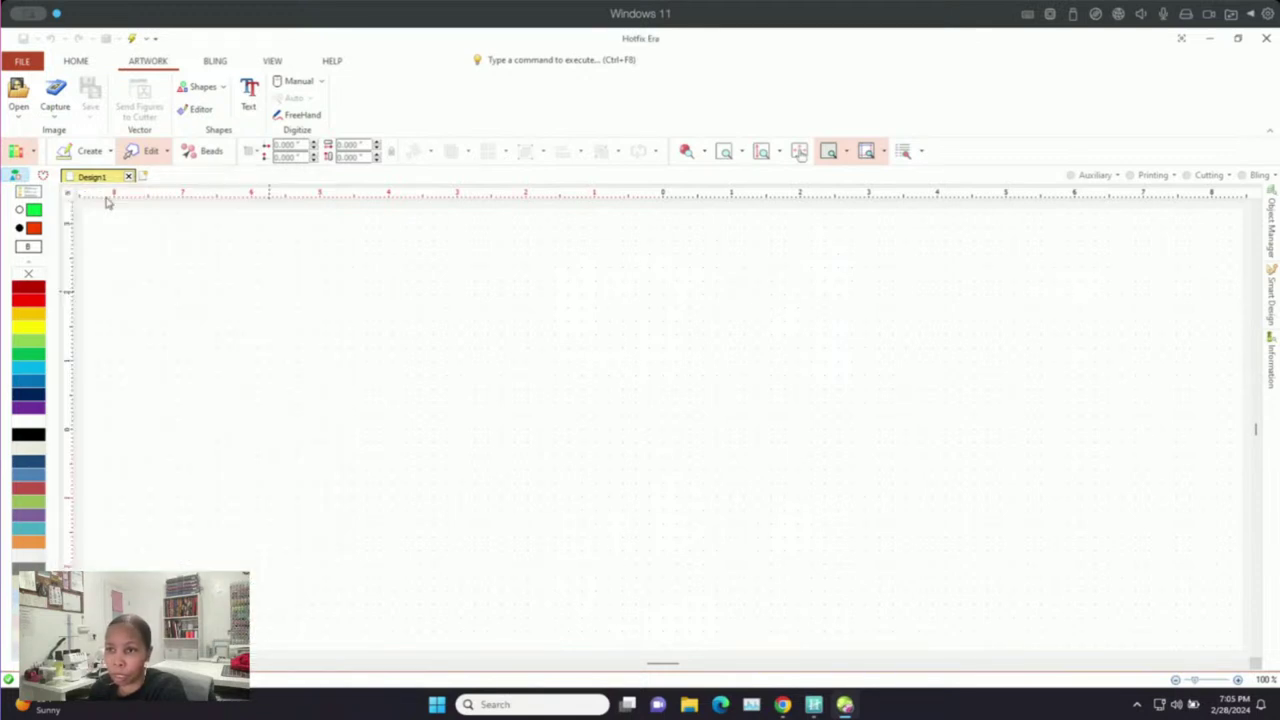
Step: Insert the green apple image ASR-021 from the raster image catalog into the design and close the catalog
left_click(34, 152)
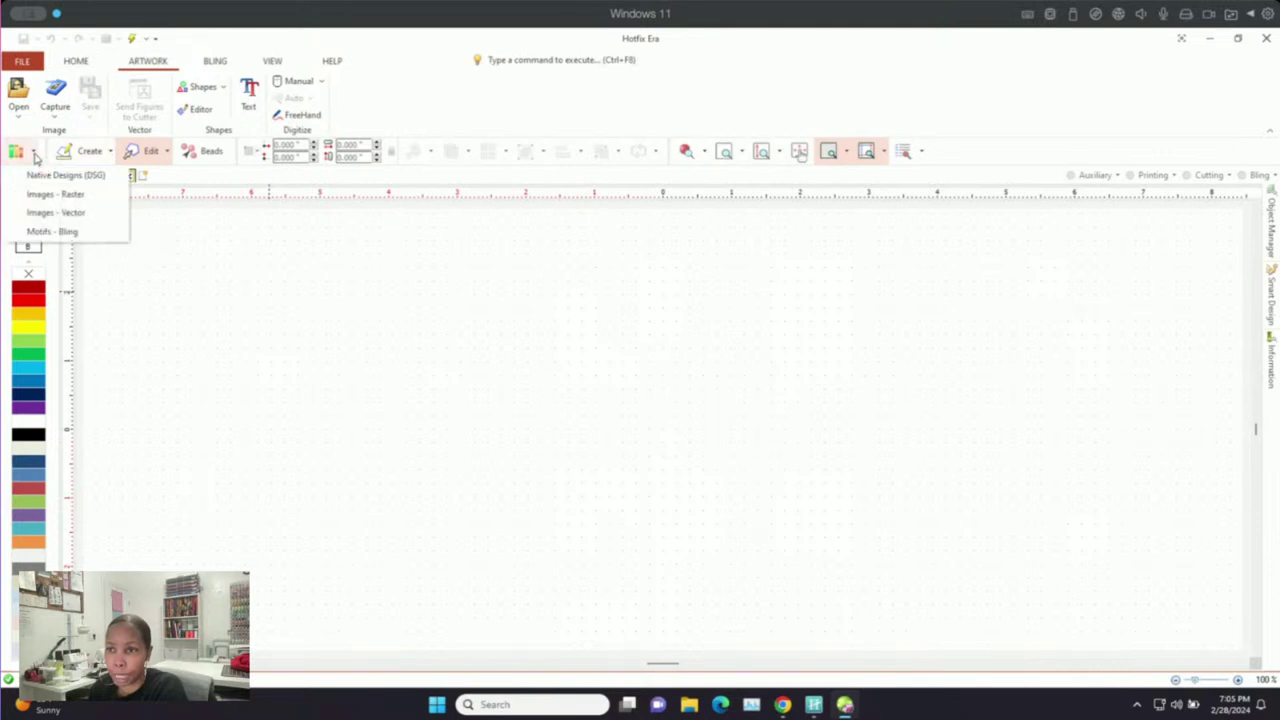
left_click(43, 195)
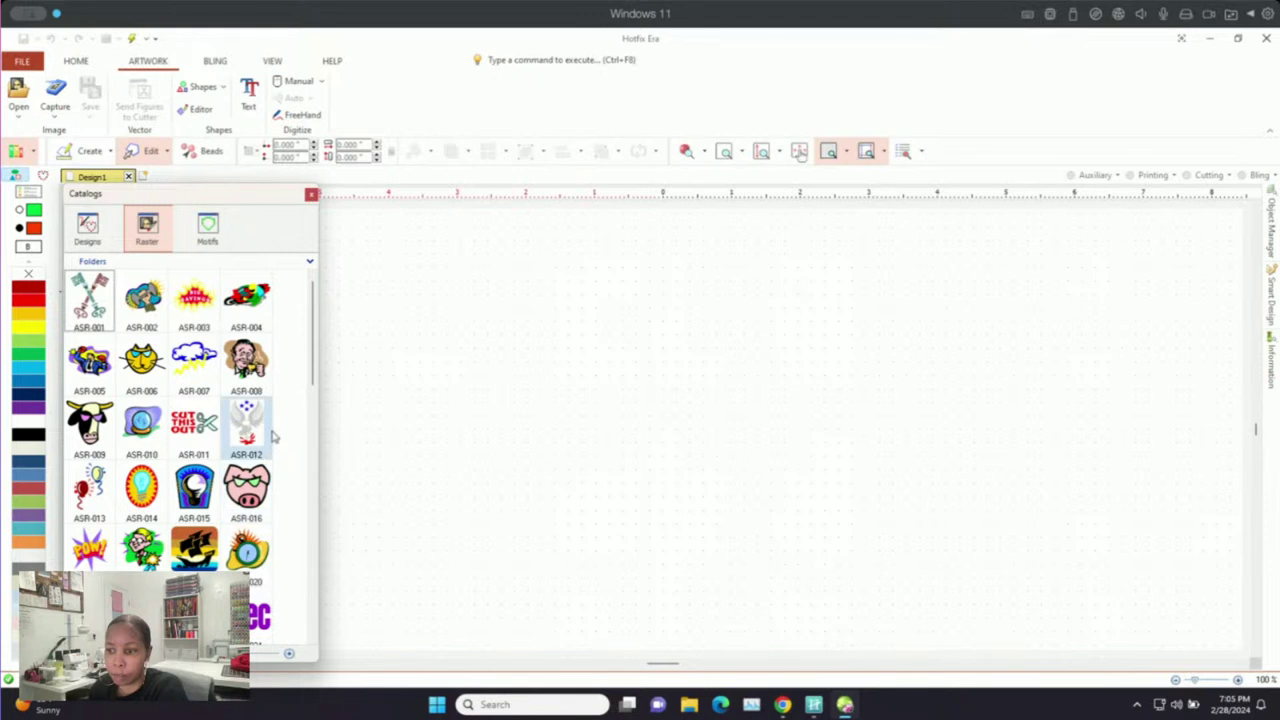
scroll(250, 410, "down", 2)
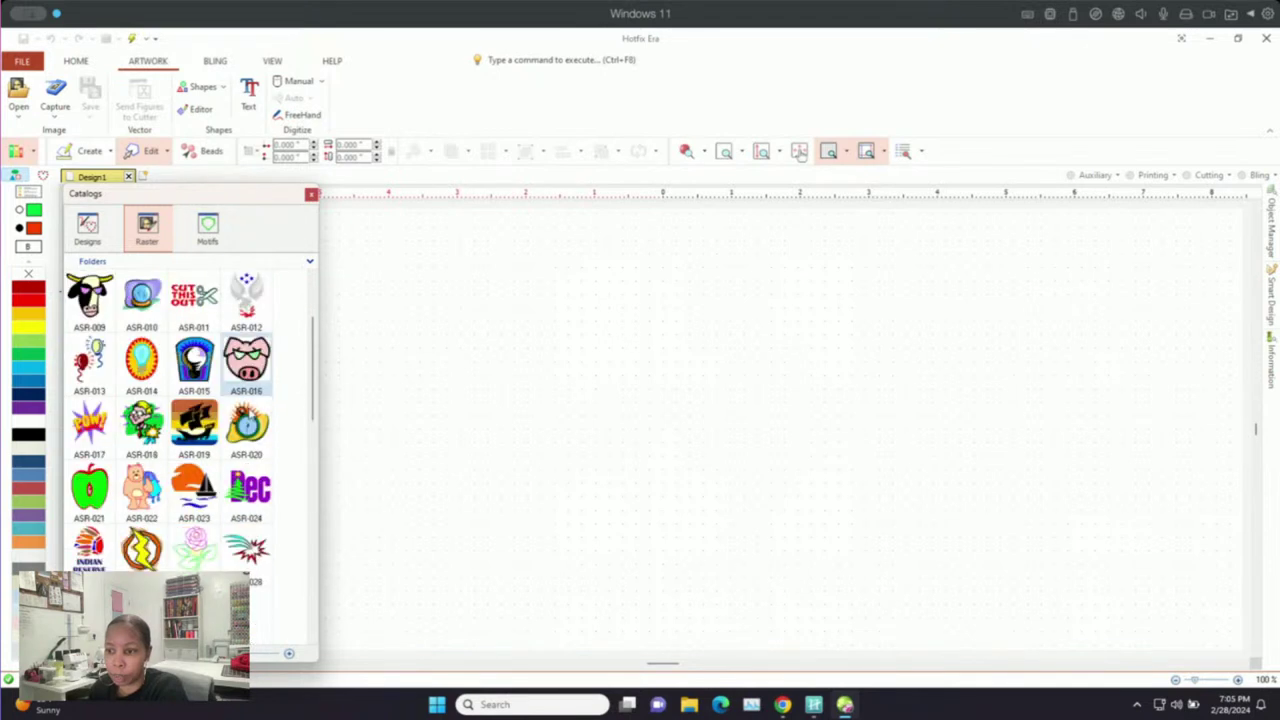
scroll(252, 418, "down", 1)
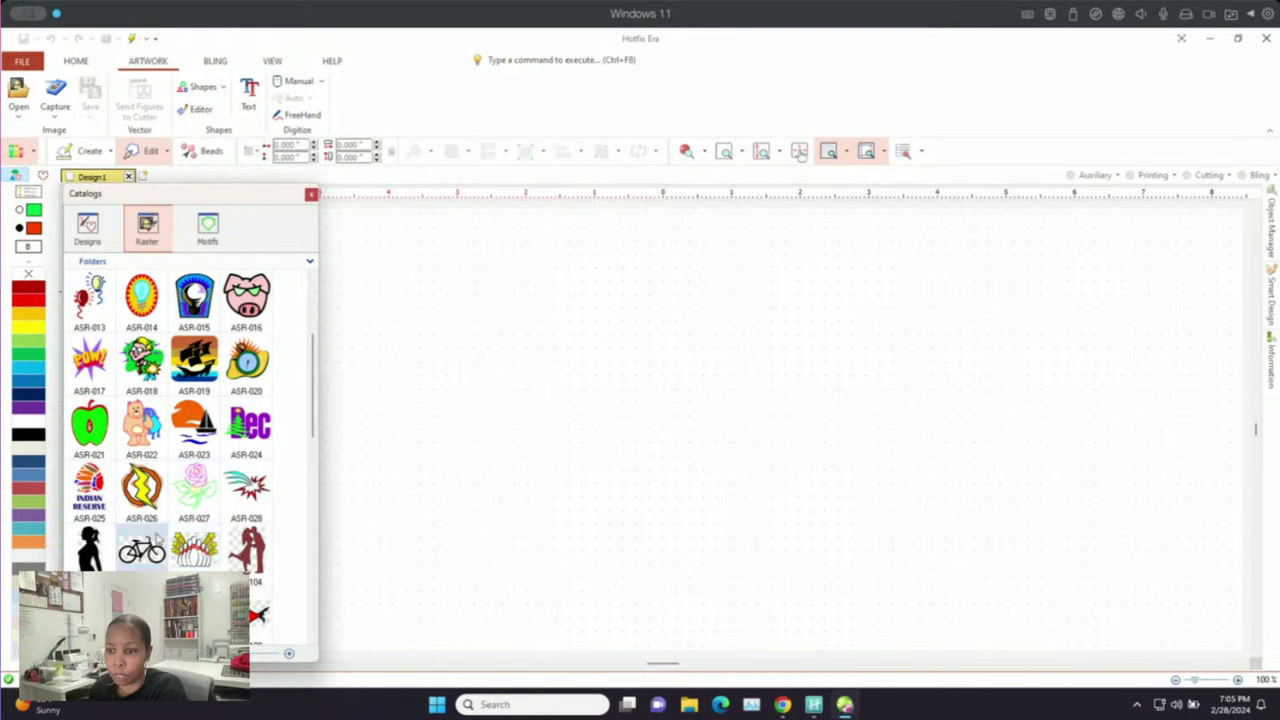
left_click(88, 426)
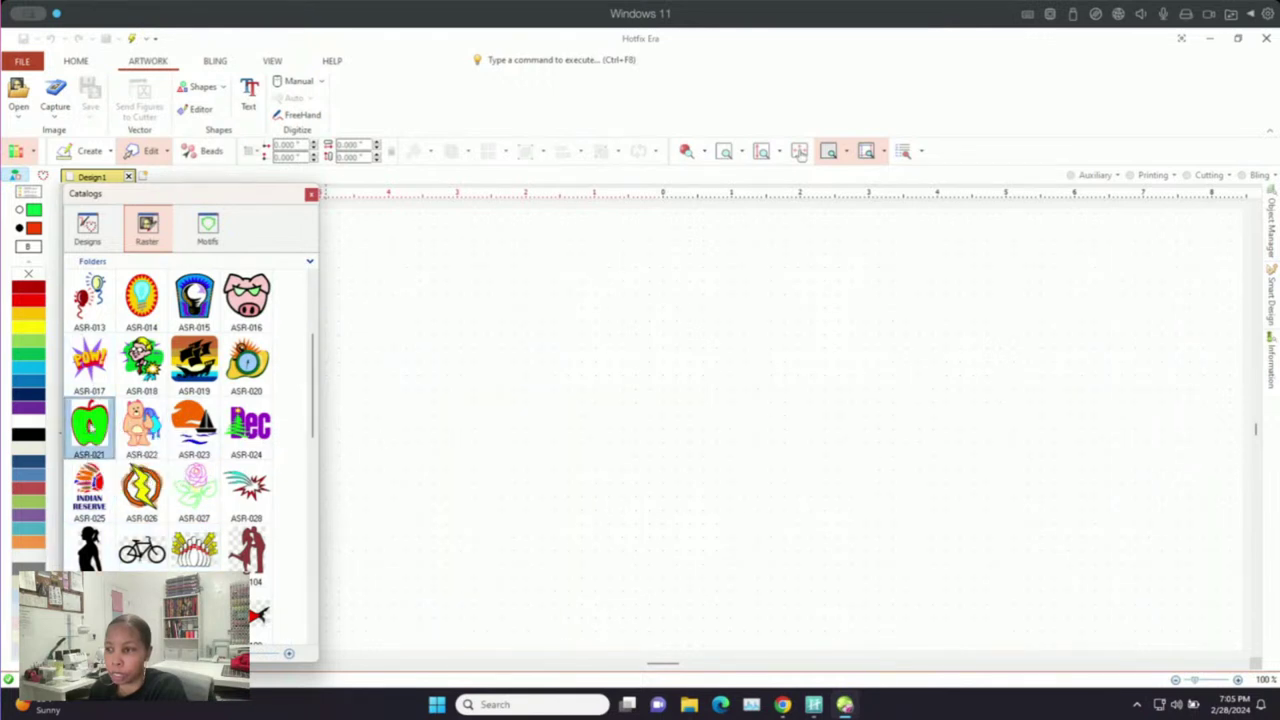
left_click(432, 346)
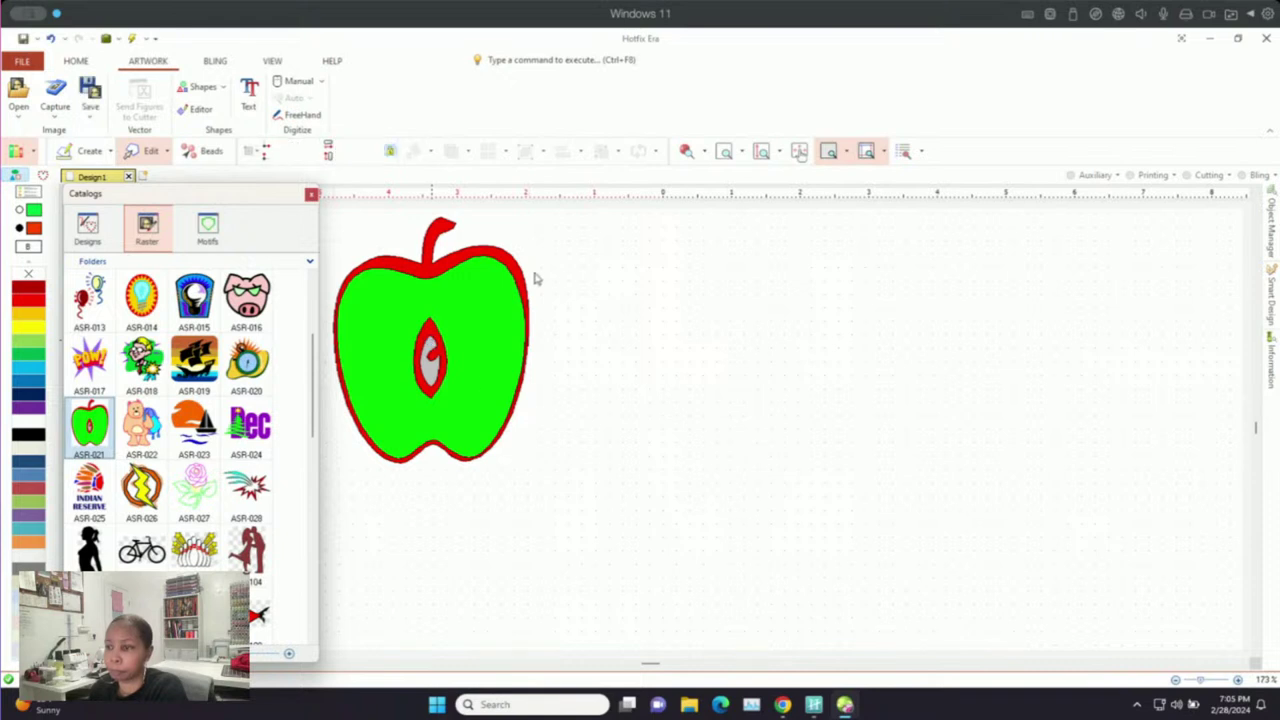
left_click(311, 193)
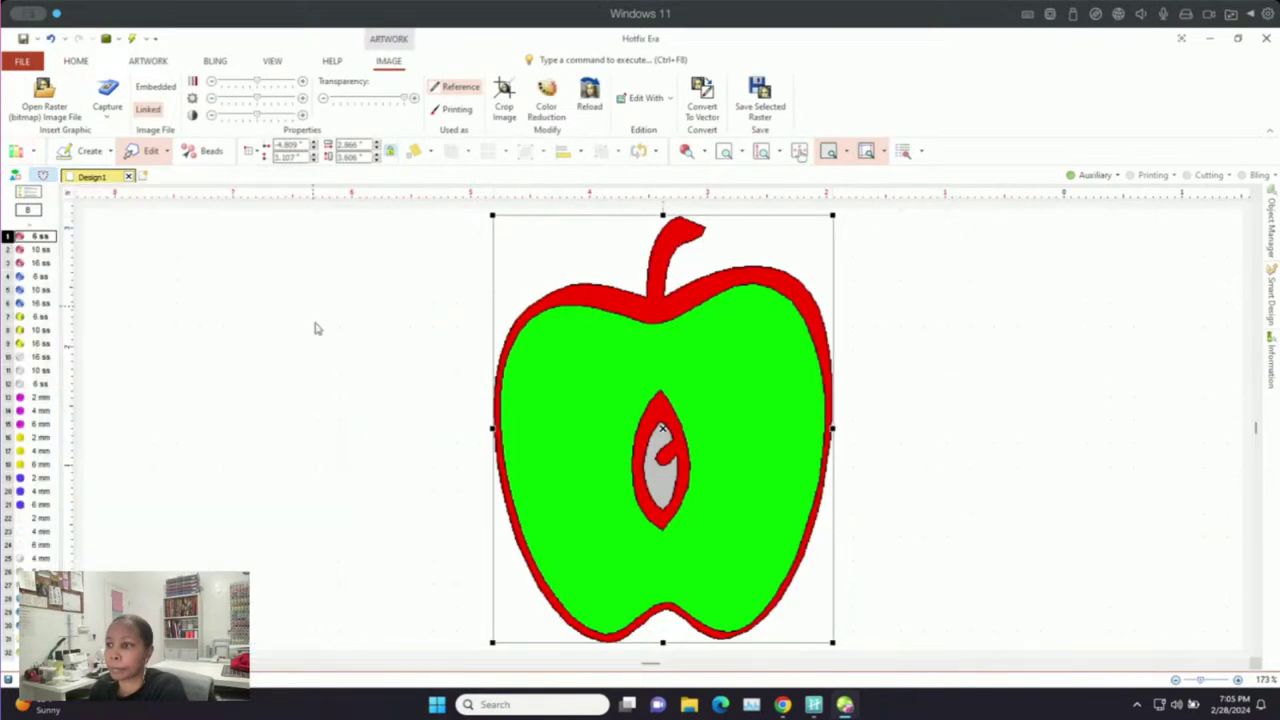
Step: Set up an Area + Single-Bling Uniform Fill with manual digitizing, using the yellow 10 ss rhinestone
left_click(215, 61)
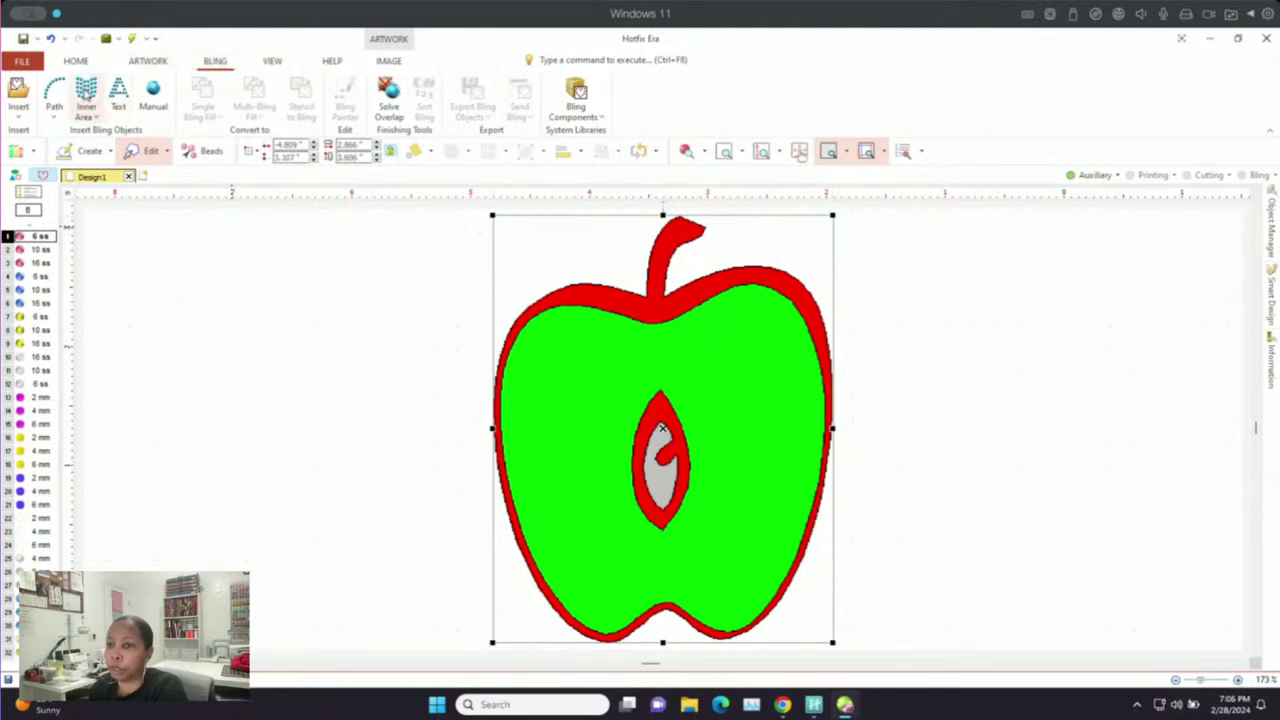
left_click(90, 115)
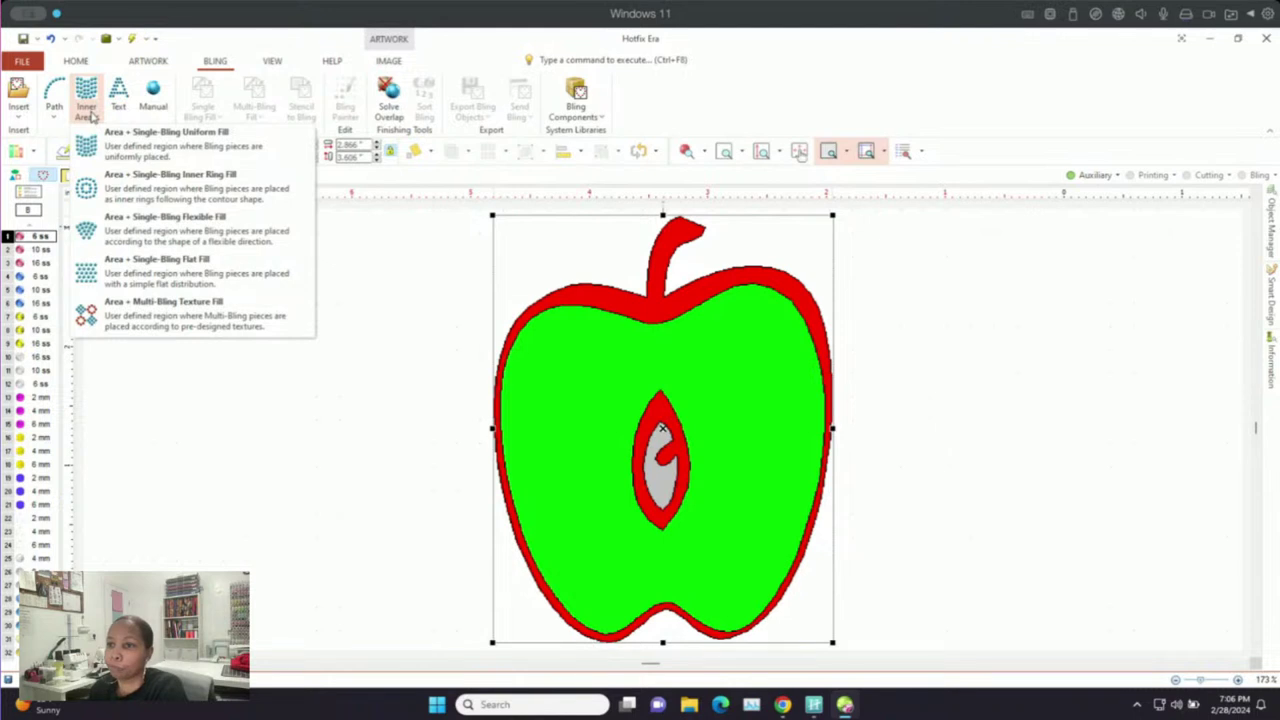
left_click(150, 142)
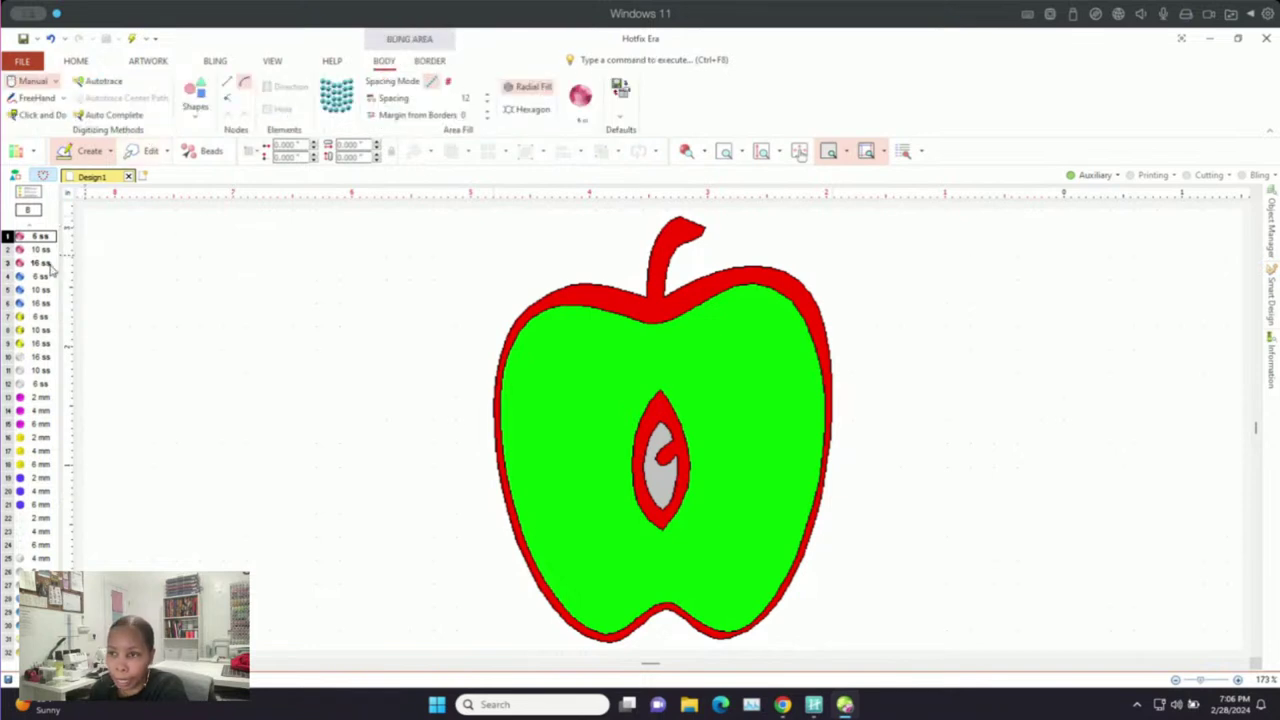
mouse_move(46, 284)
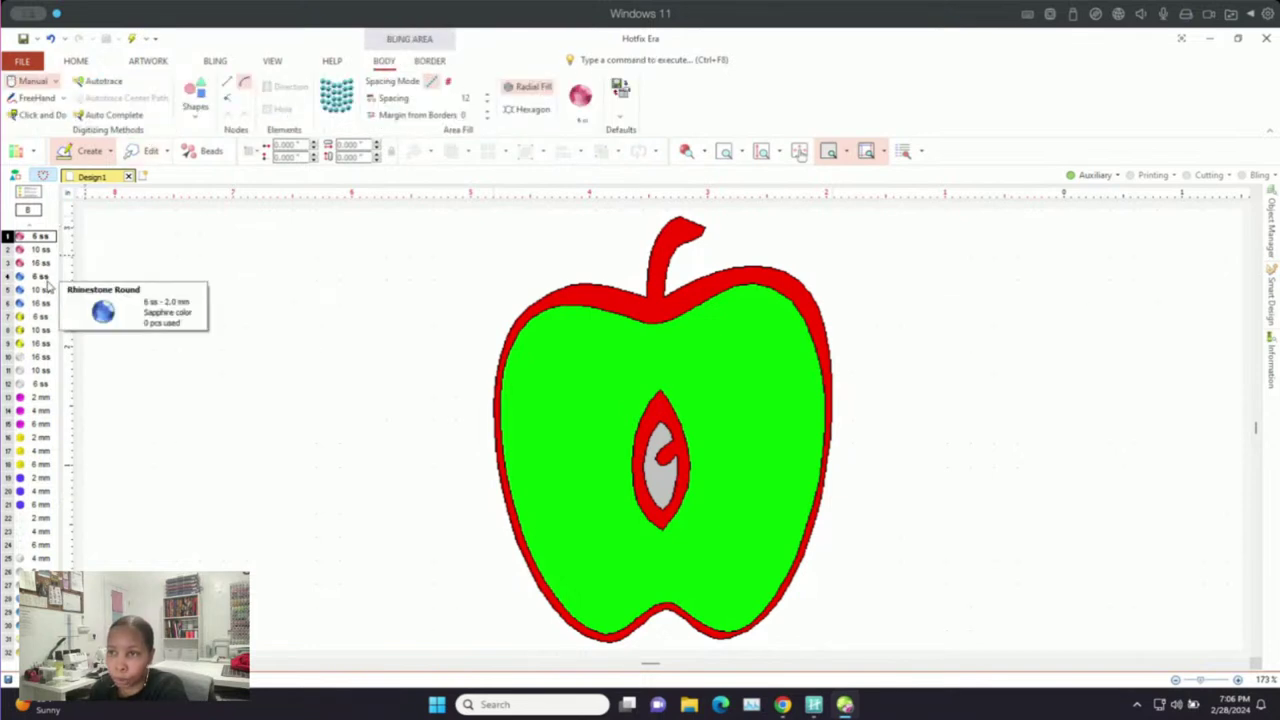
left_click(112, 84)
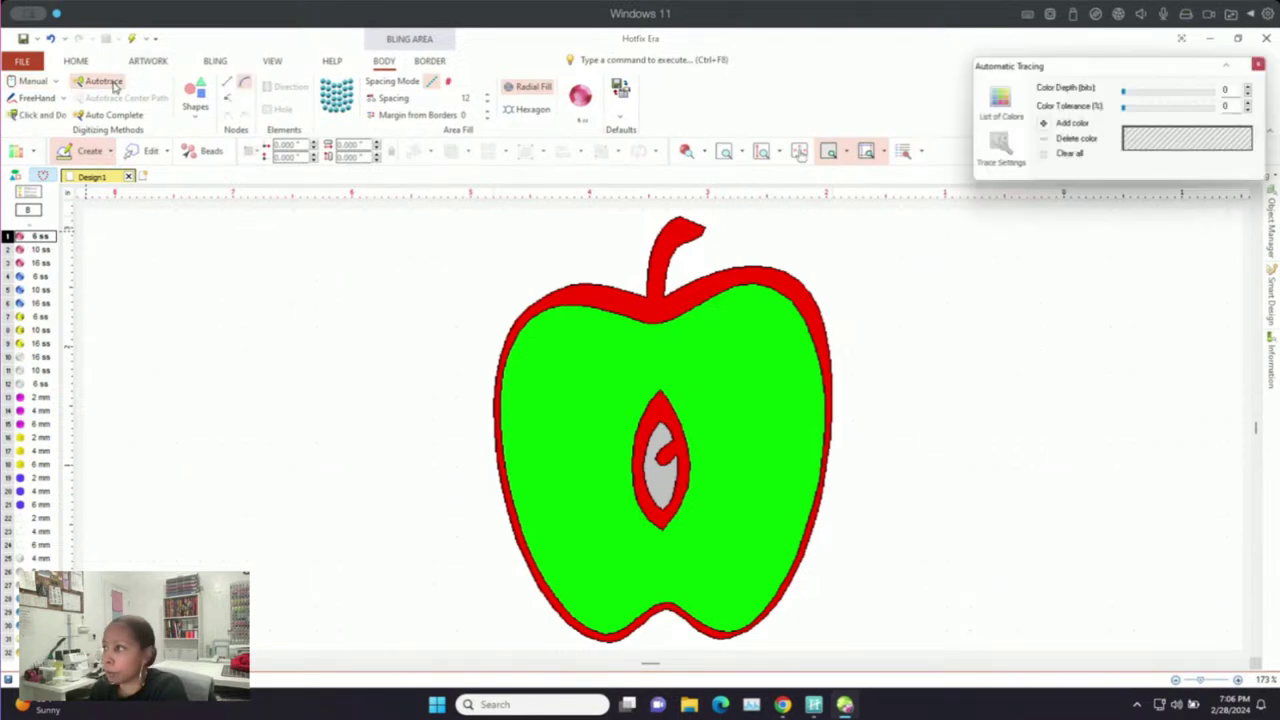
left_click(1258, 65)
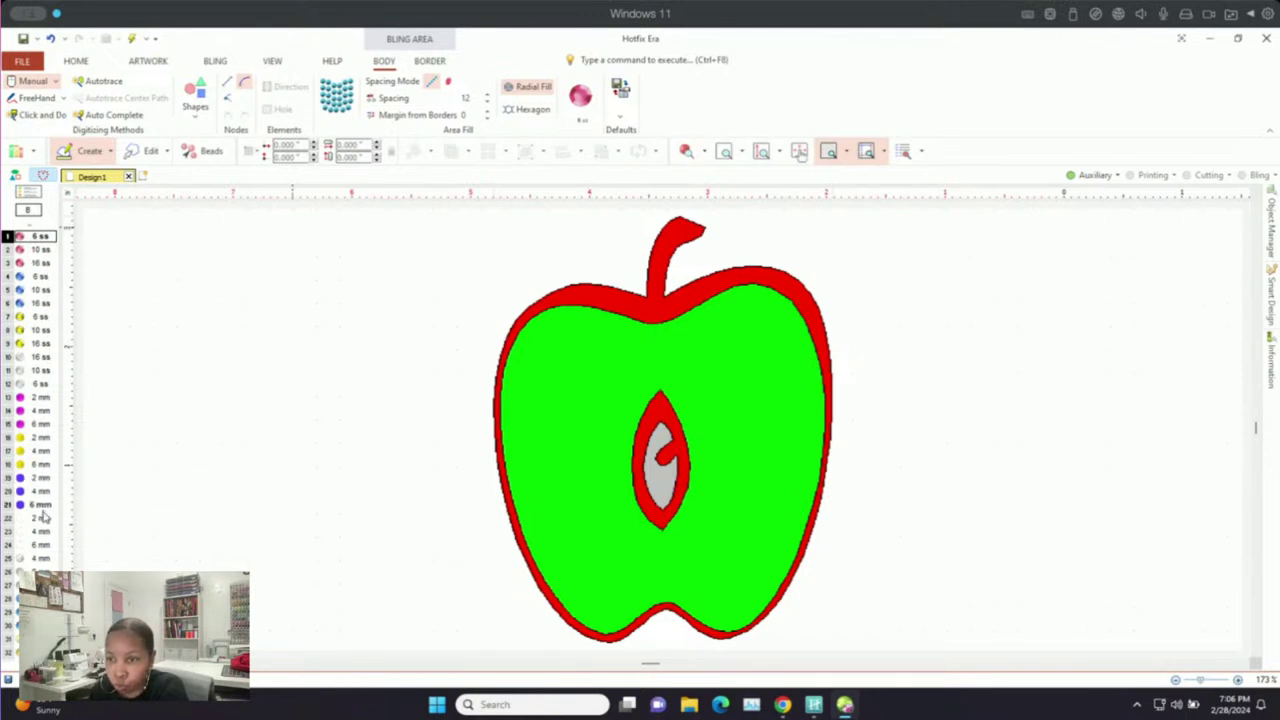
left_click(44, 333)
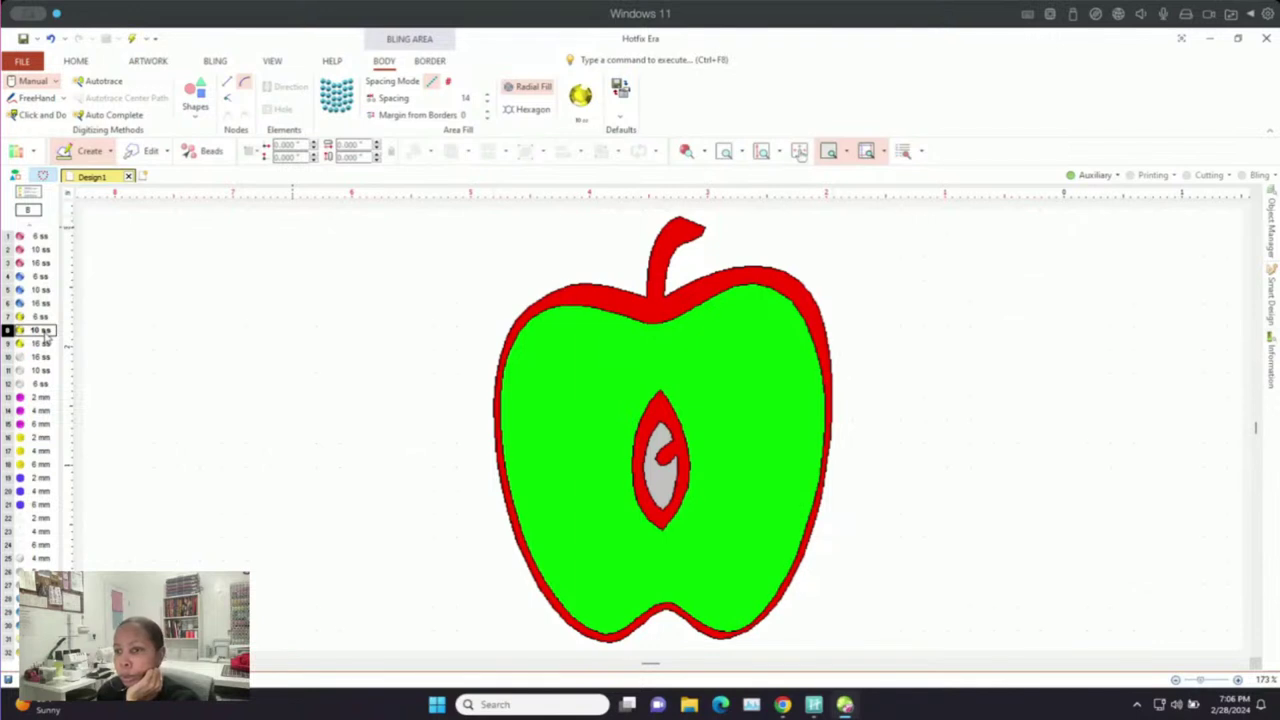
Step: Trace the apple's outer edge from the stem base around the left shoulder and side to the lower-left lobe
left_click(645, 295)
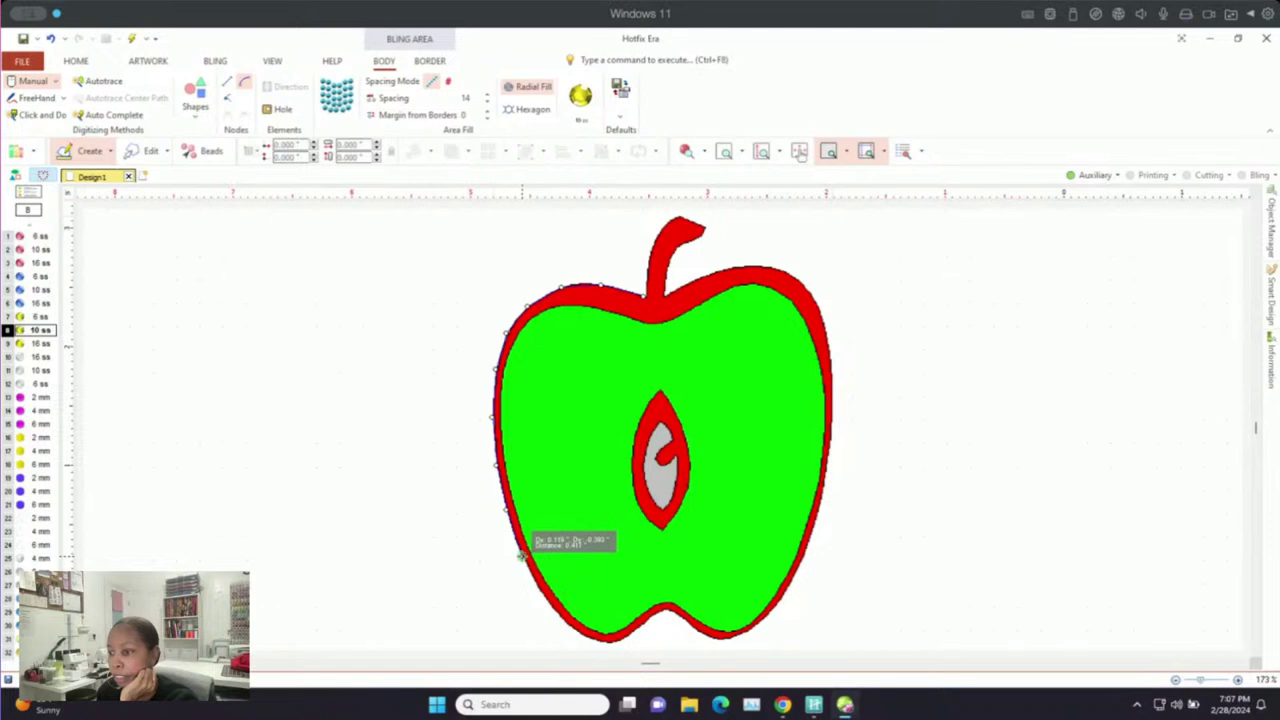
left_click(549, 605)
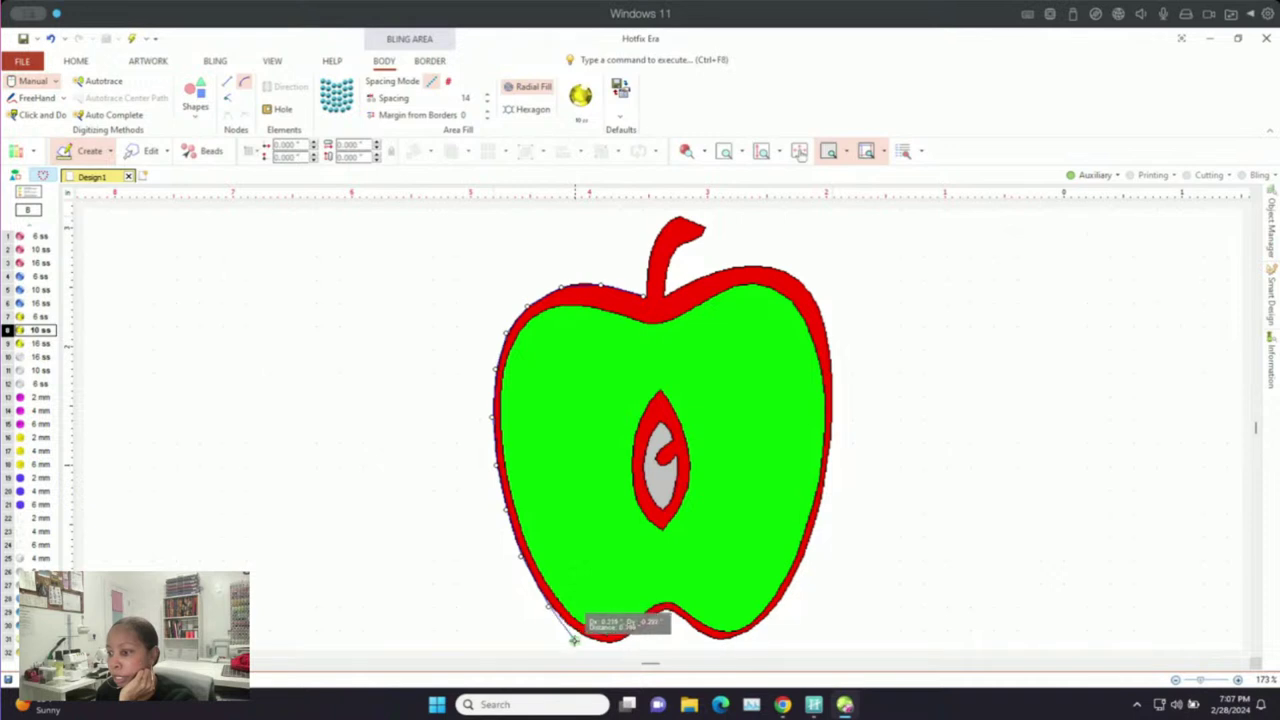
left_click(590, 638)
left_click(614, 642)
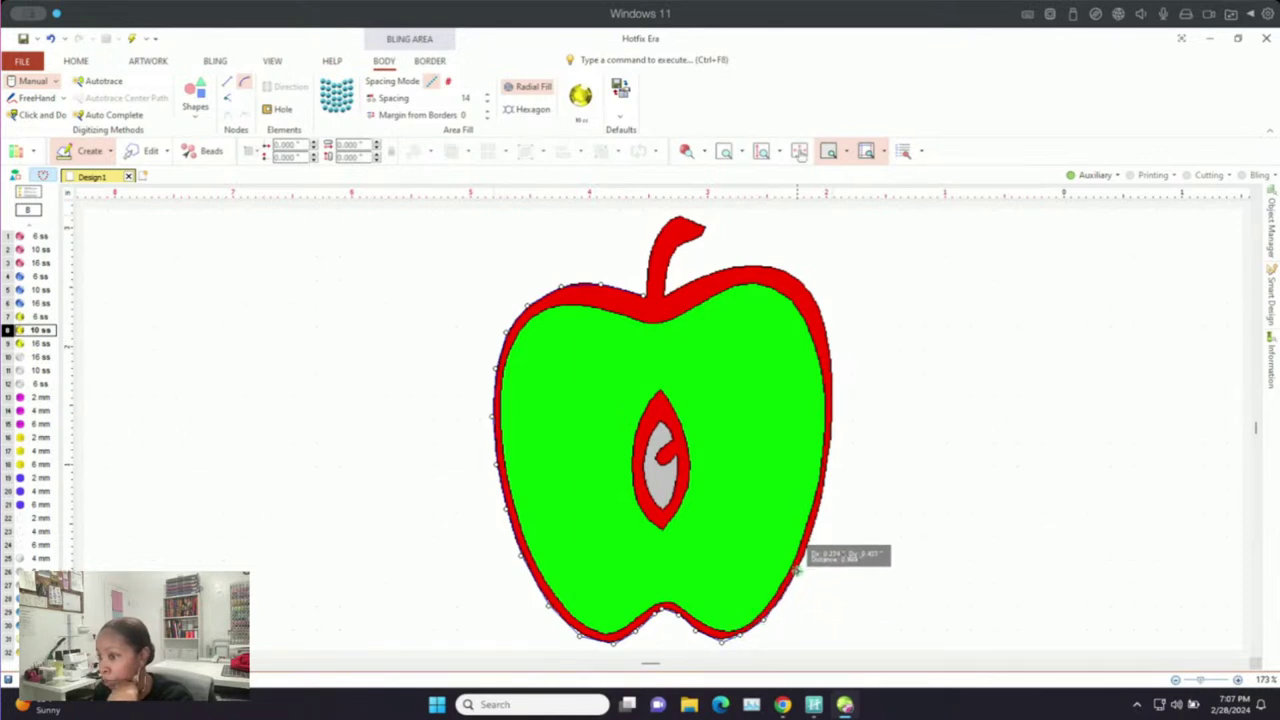
Step: Continue the outline from the apple's lower-right edge up its right side and around the upper-right shoulder
left_click(818, 515)
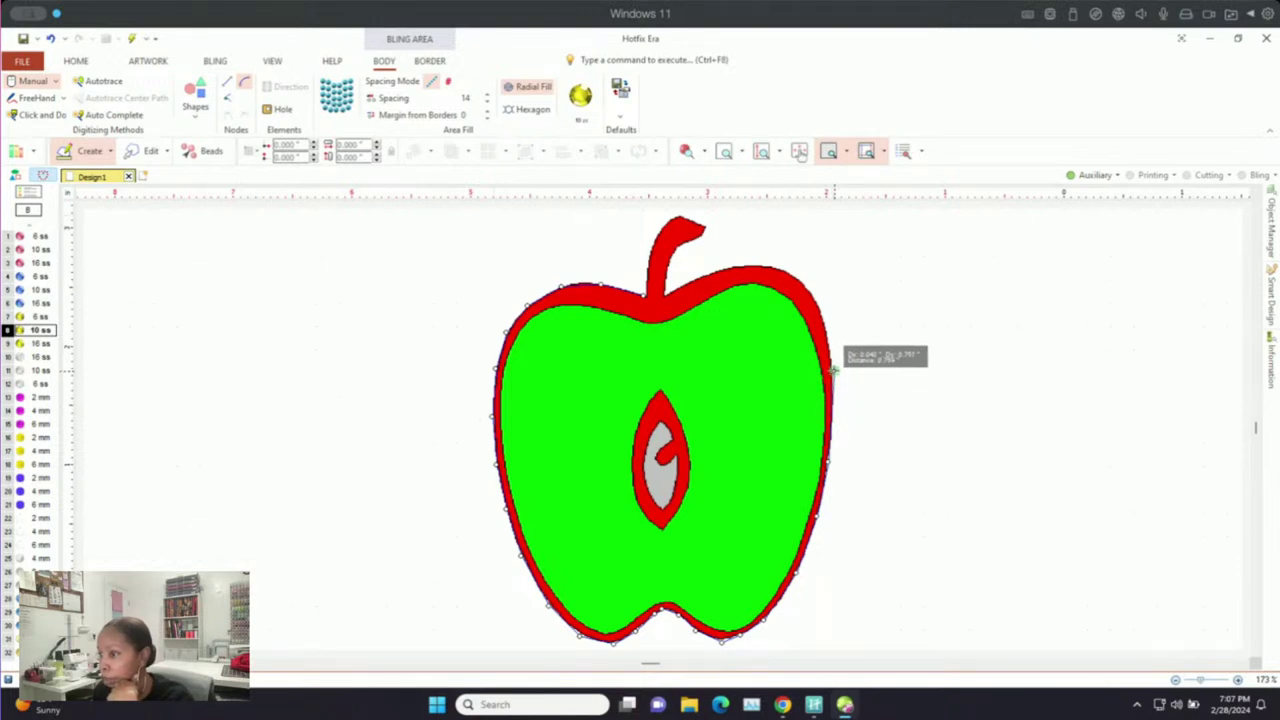
left_click(834, 370)
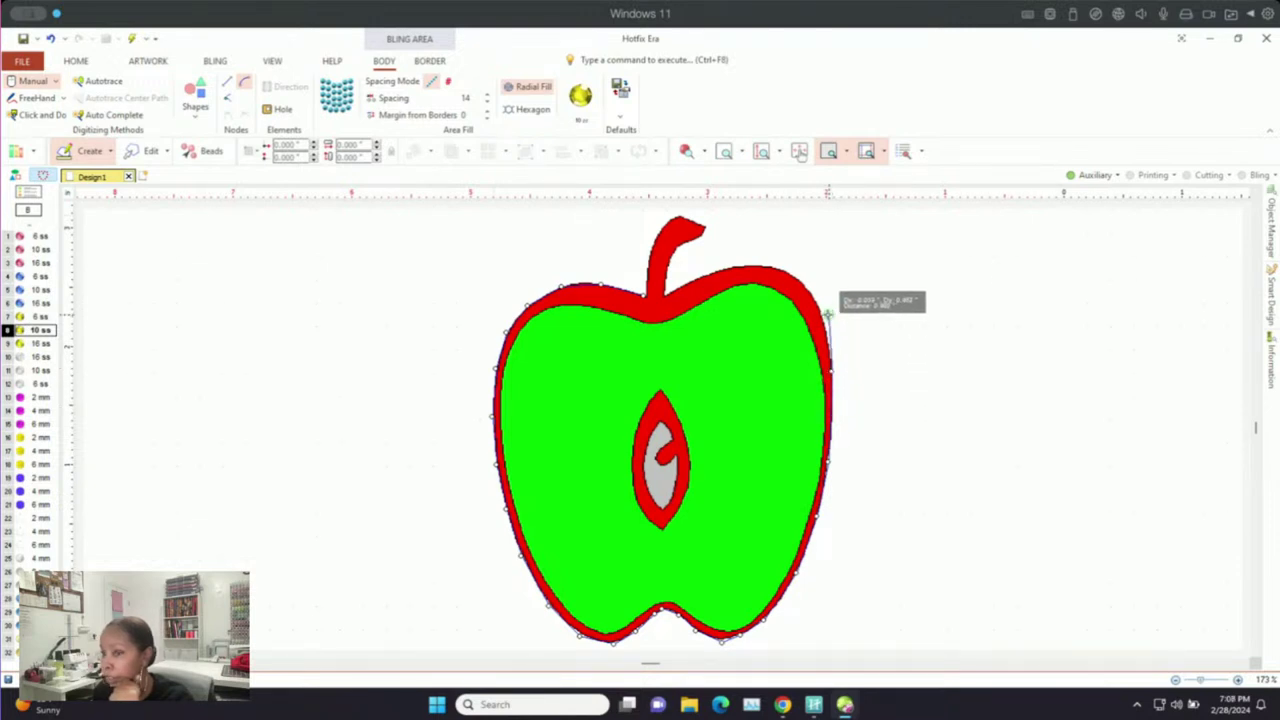
left_click(823, 315)
left_click(794, 270)
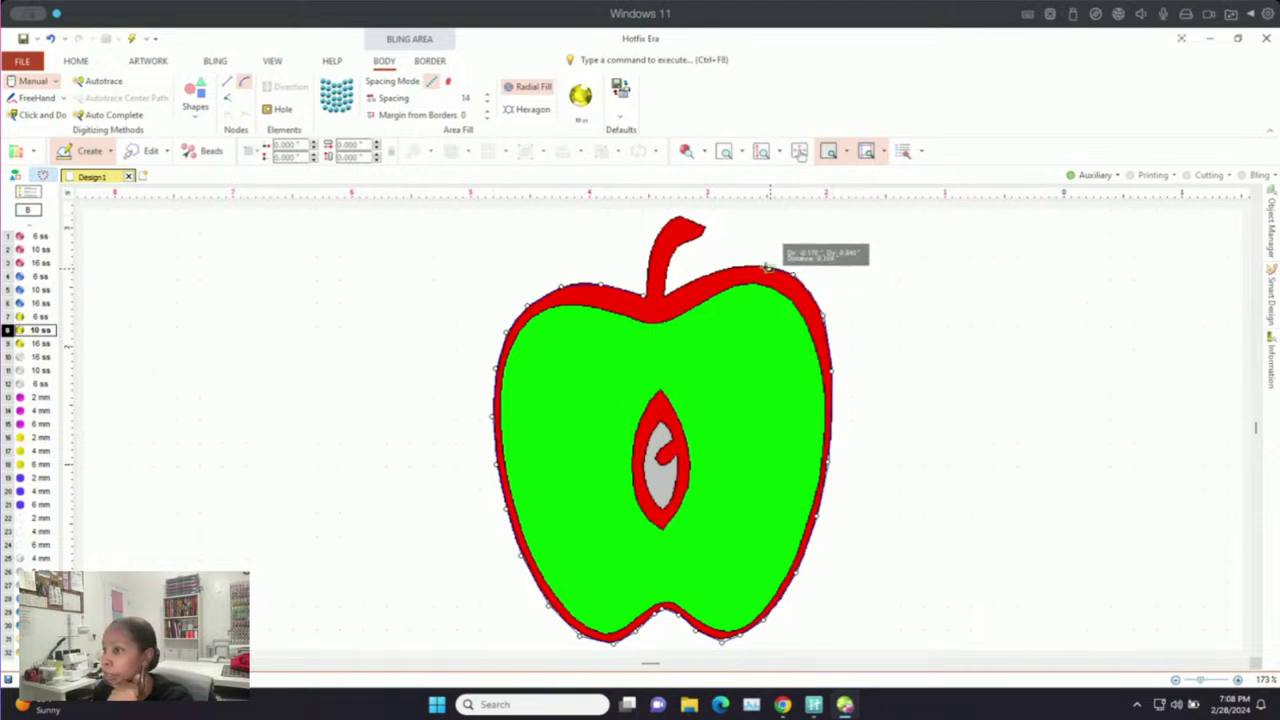
left_click(757, 266)
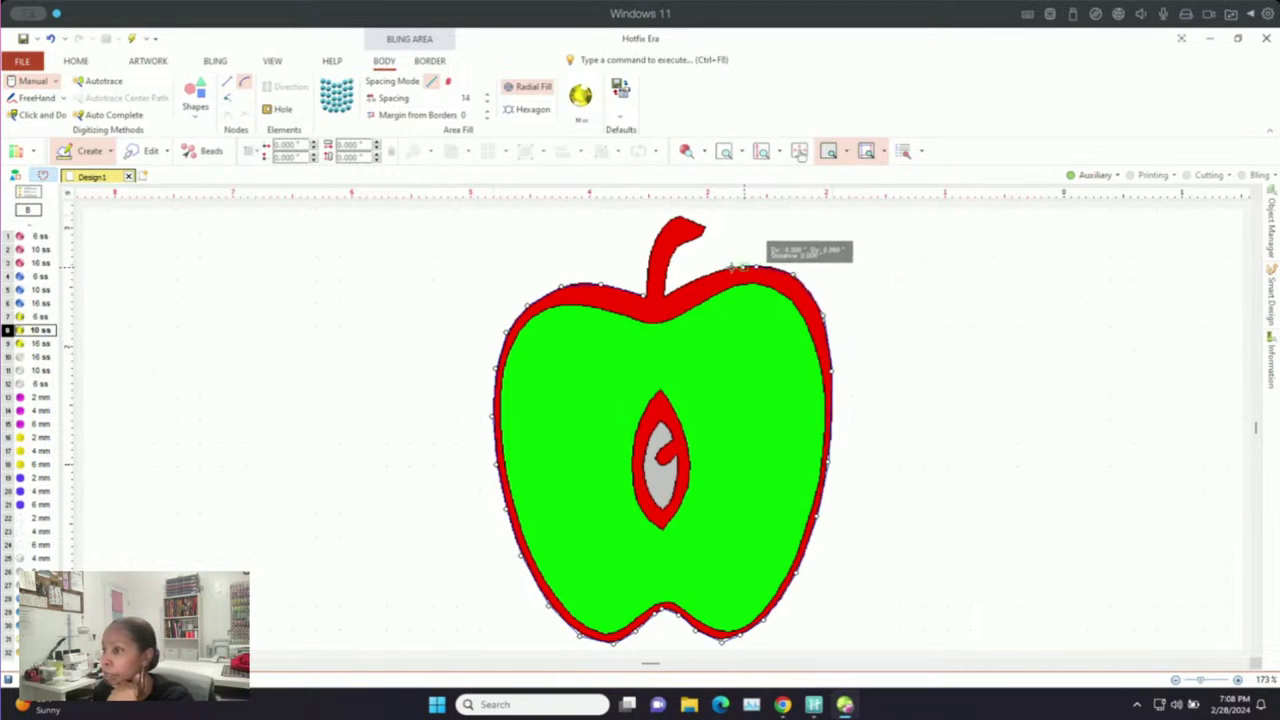
Step: Trace around the apple's stem and close the outline at its starting point to generate the rhinestone fill
left_click(666, 292)
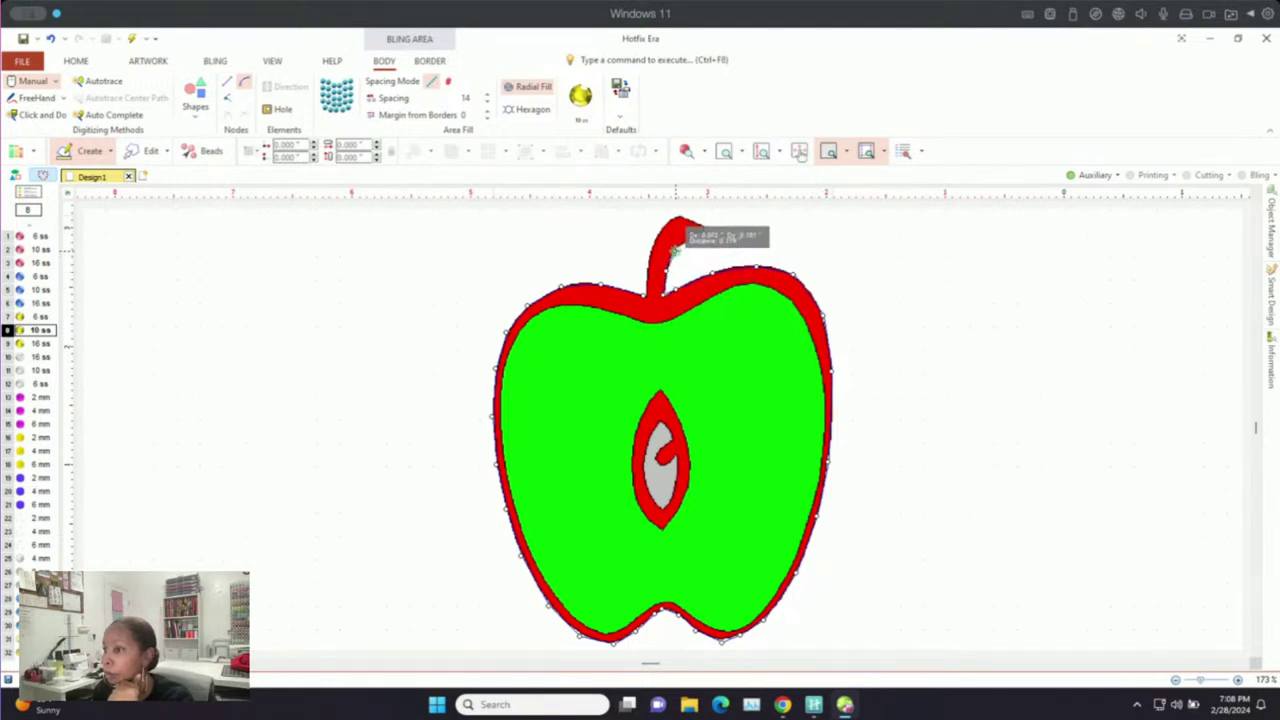
left_click(676, 250)
left_click(690, 235)
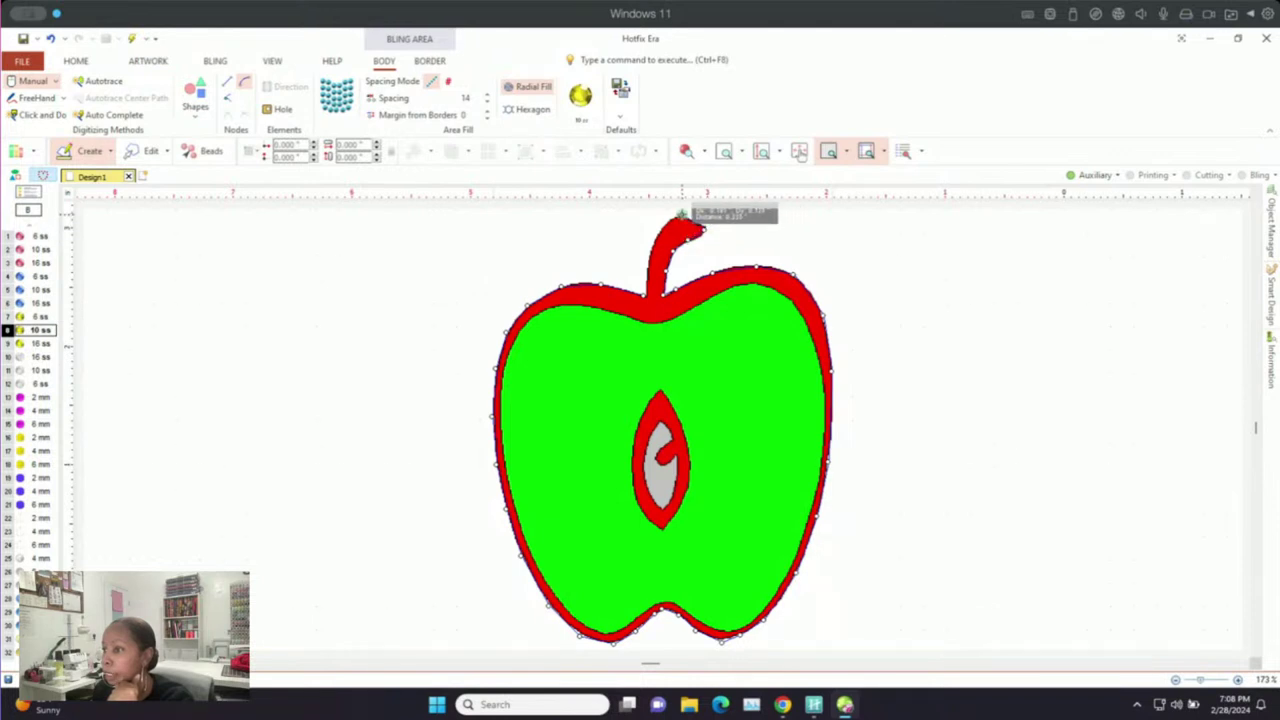
left_click(680, 216)
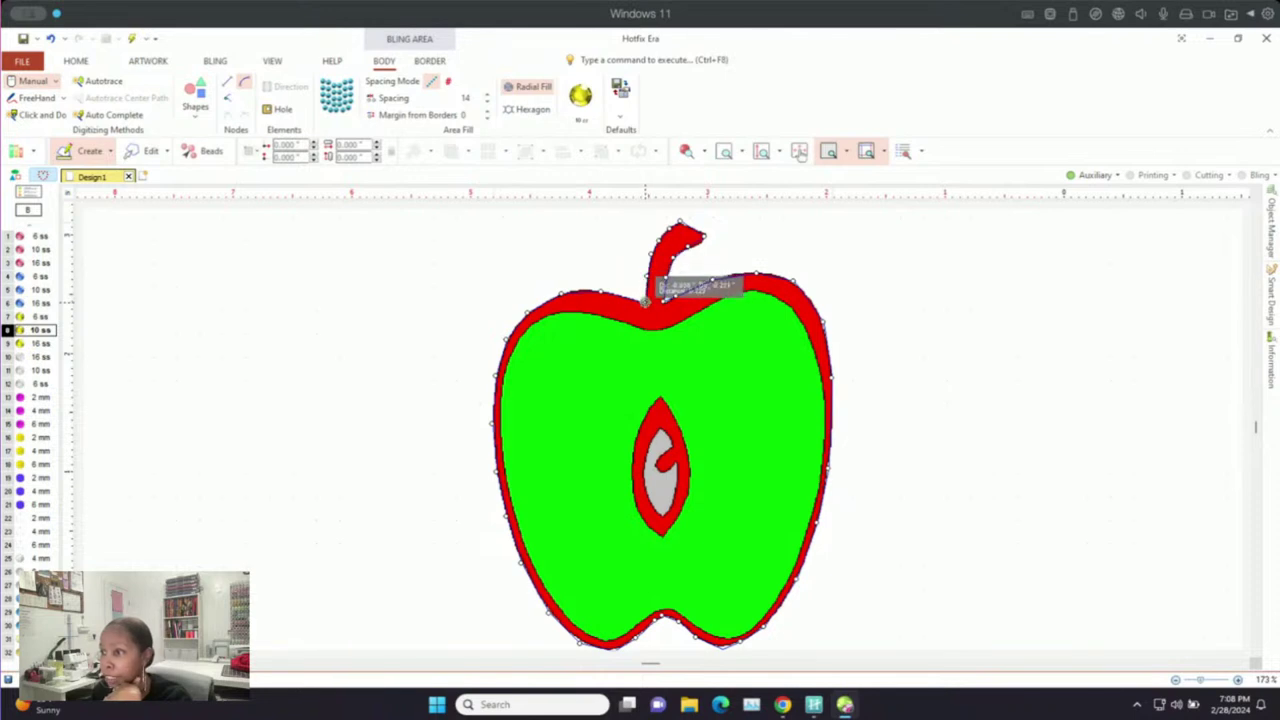
left_click(648, 300)
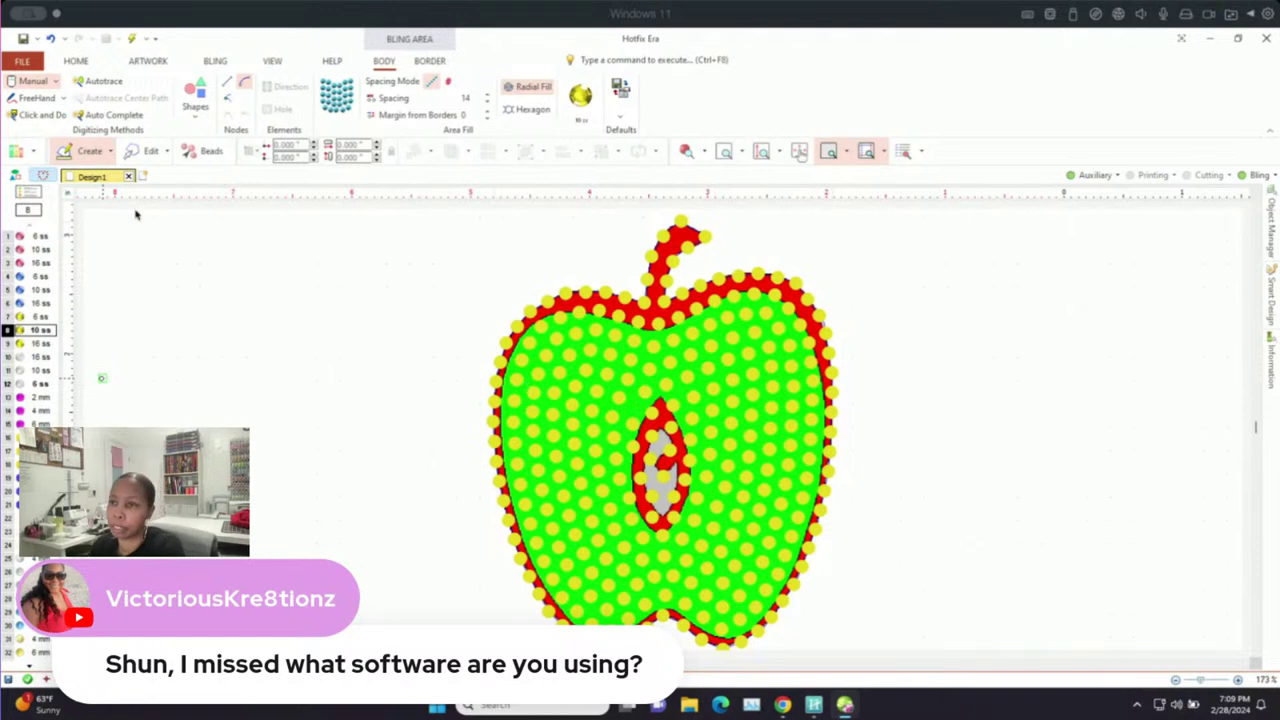
Step: Minimize the rhinestone design window to show the desktop
left_click(1237, 39)
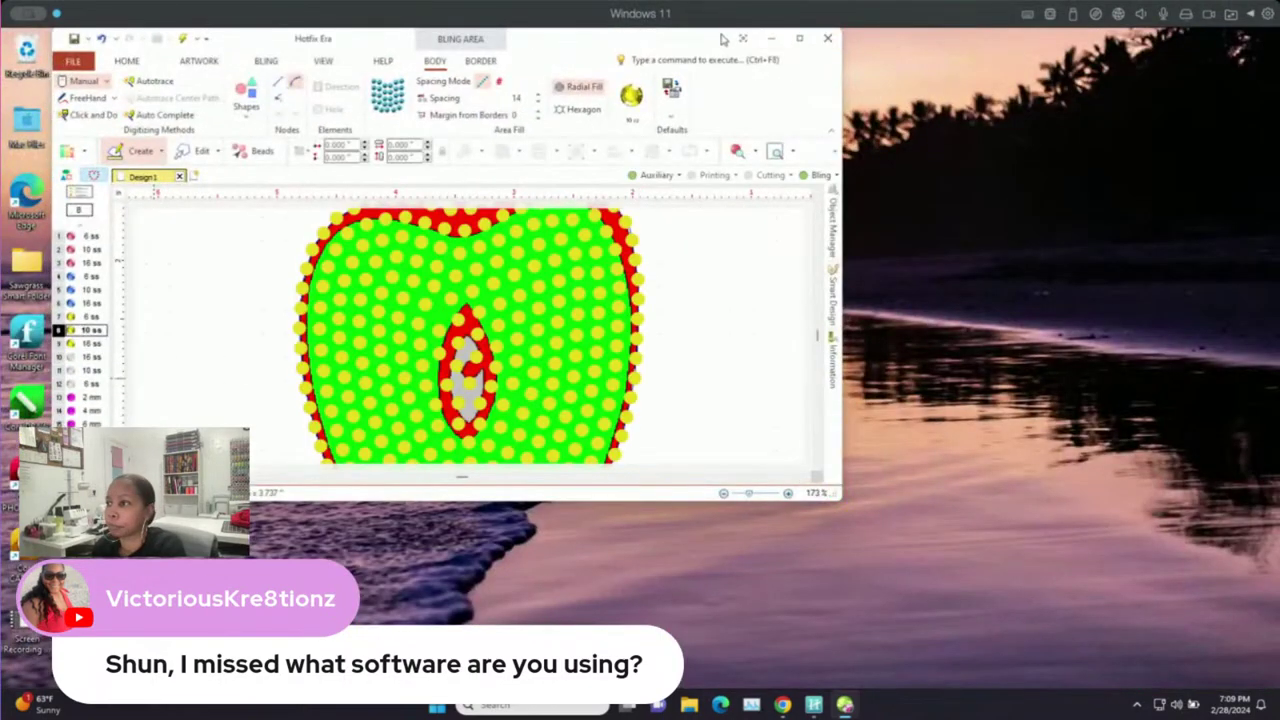
left_click(799, 38)
left_click(1211, 40)
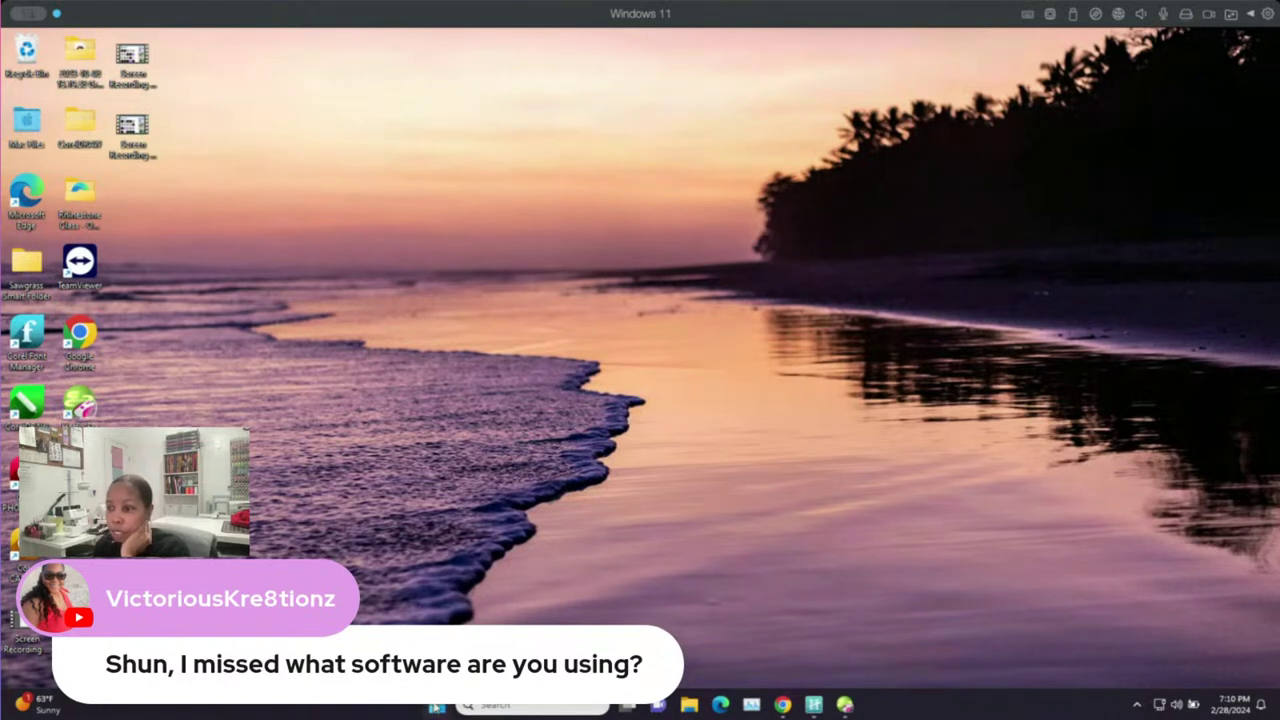
left_click(436, 705)
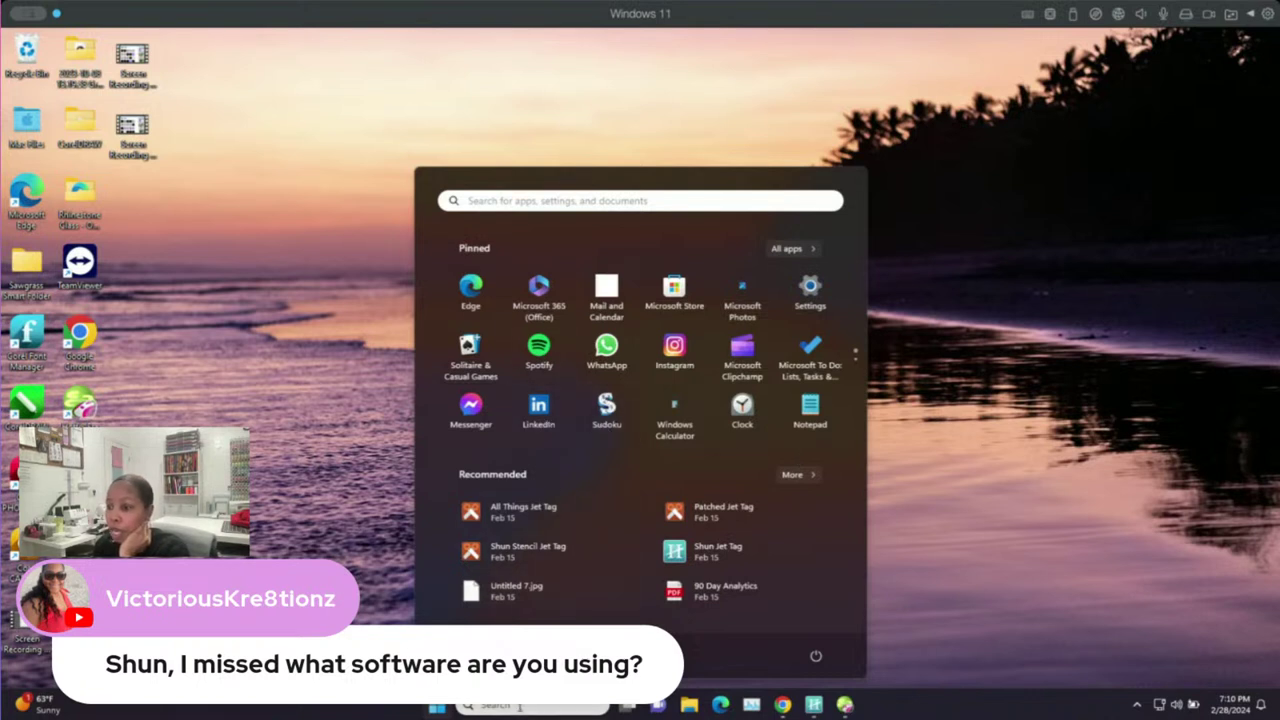
left_click(437, 708)
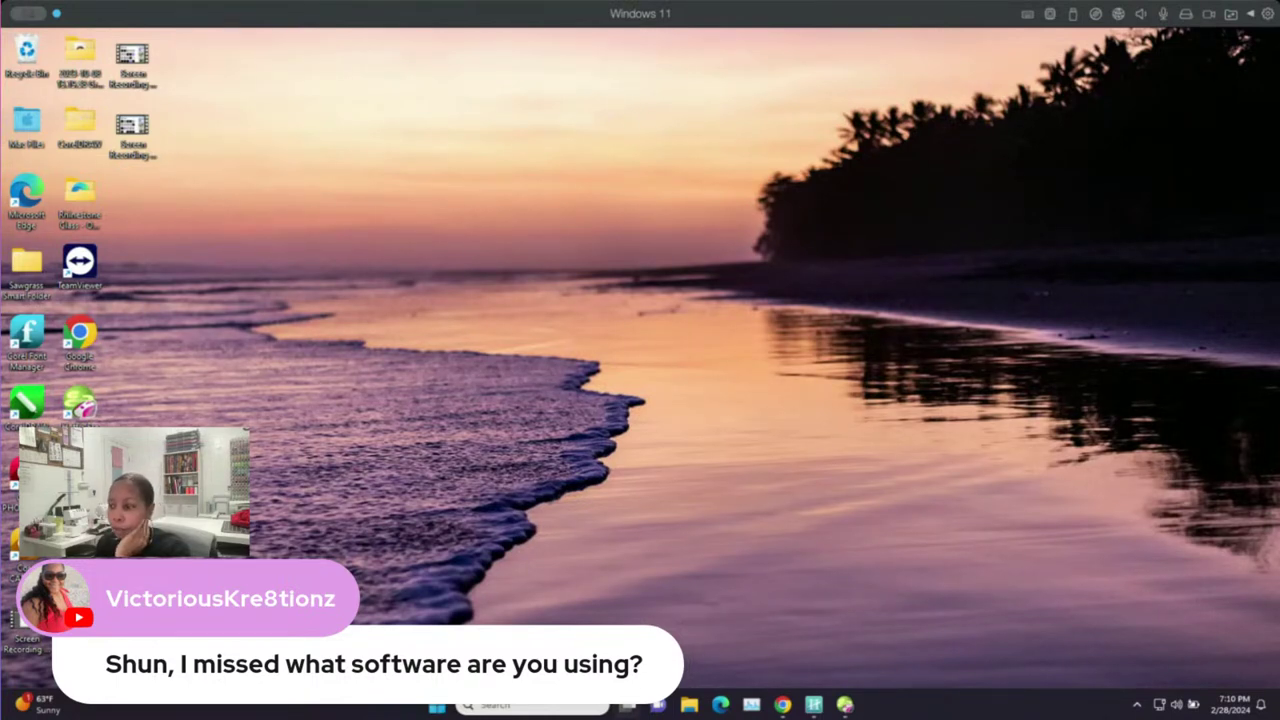
left_click(689, 705)
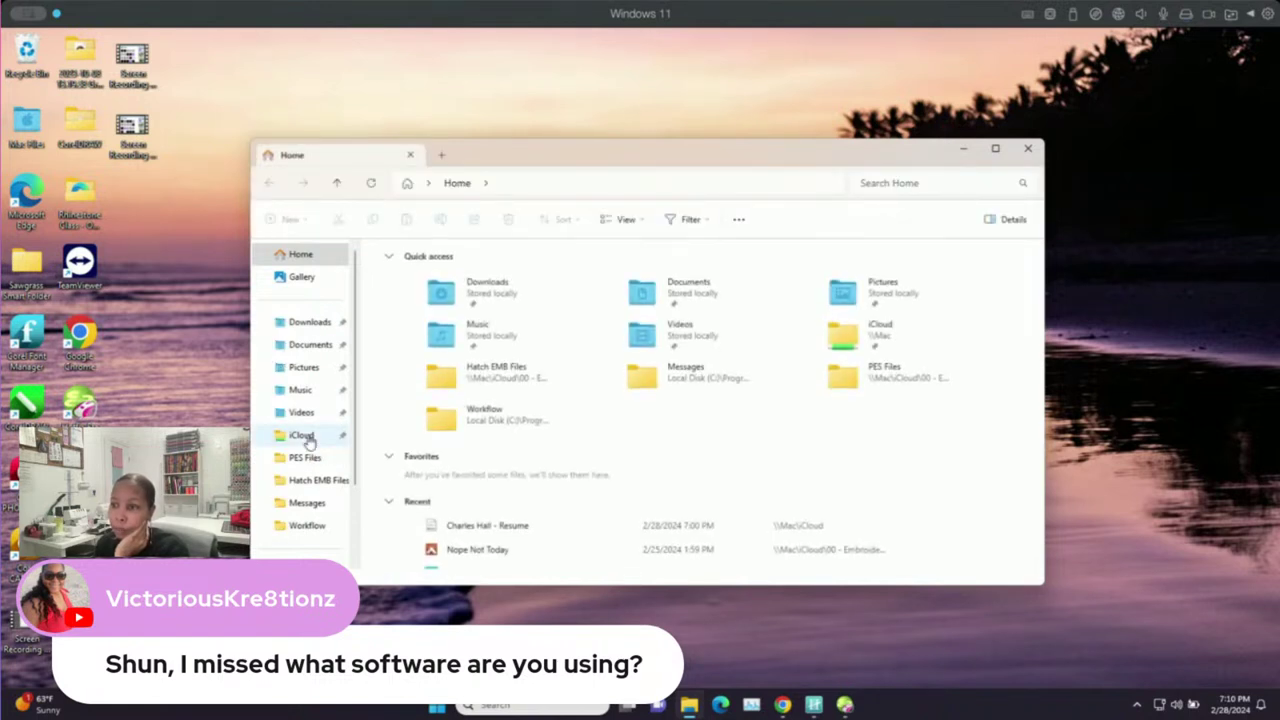
scroll(584, 509, "down", 3)
scroll(584, 509, "down", 3)
scroll(584, 509, "up", 6)
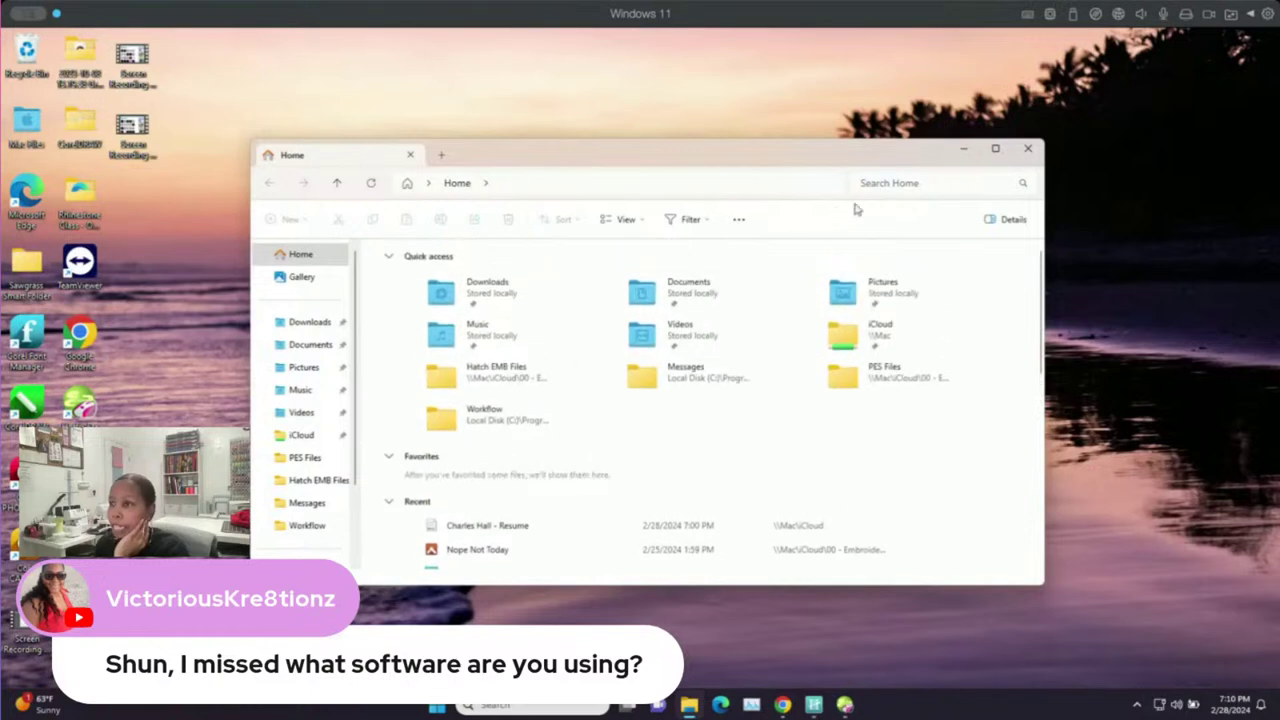
left_click(1029, 150)
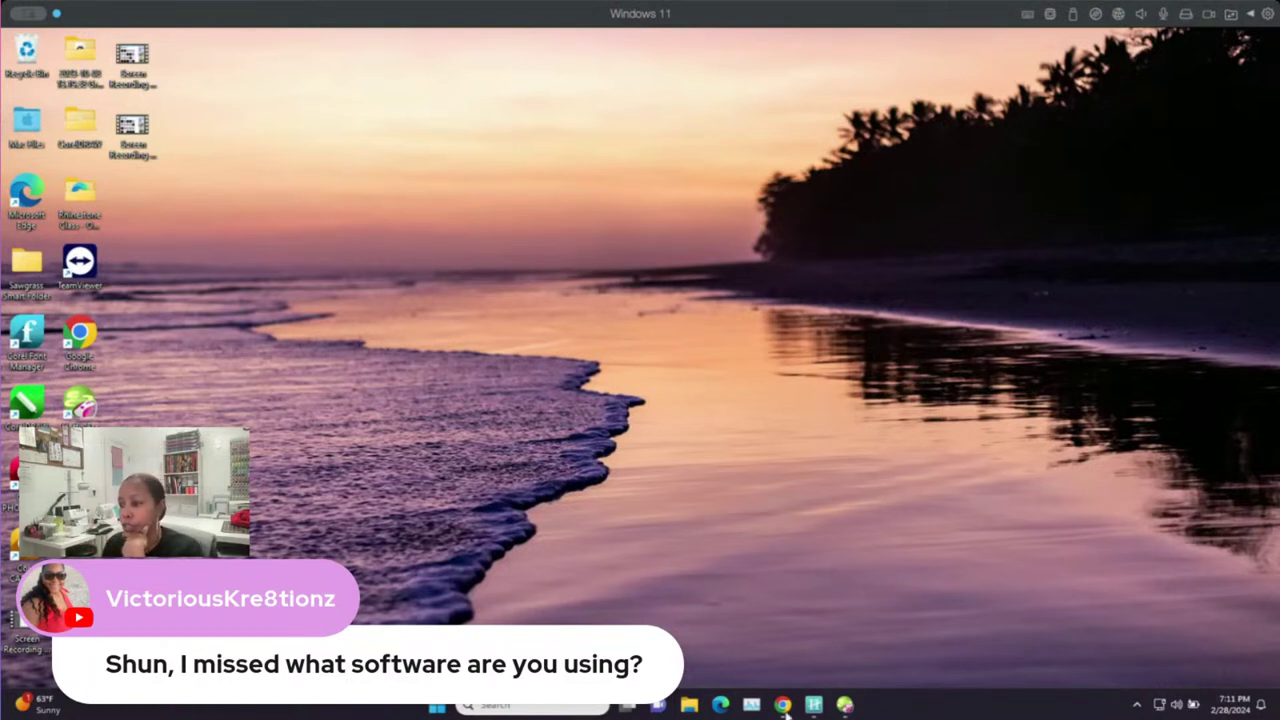
Step: Switch to Hatch Embroidery 3 and examine the Dodge Jet Tag design with the whole CHALLENGER lettering in view
left_click(814, 706)
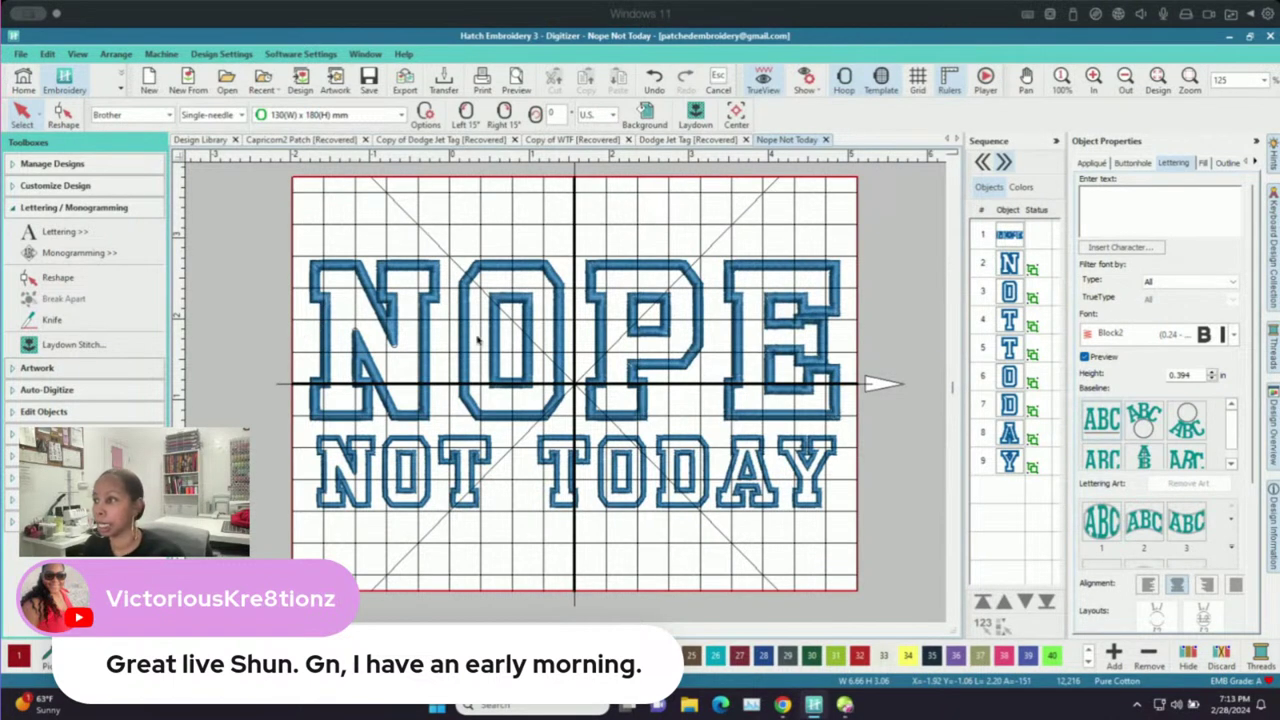
left_click(689, 145)
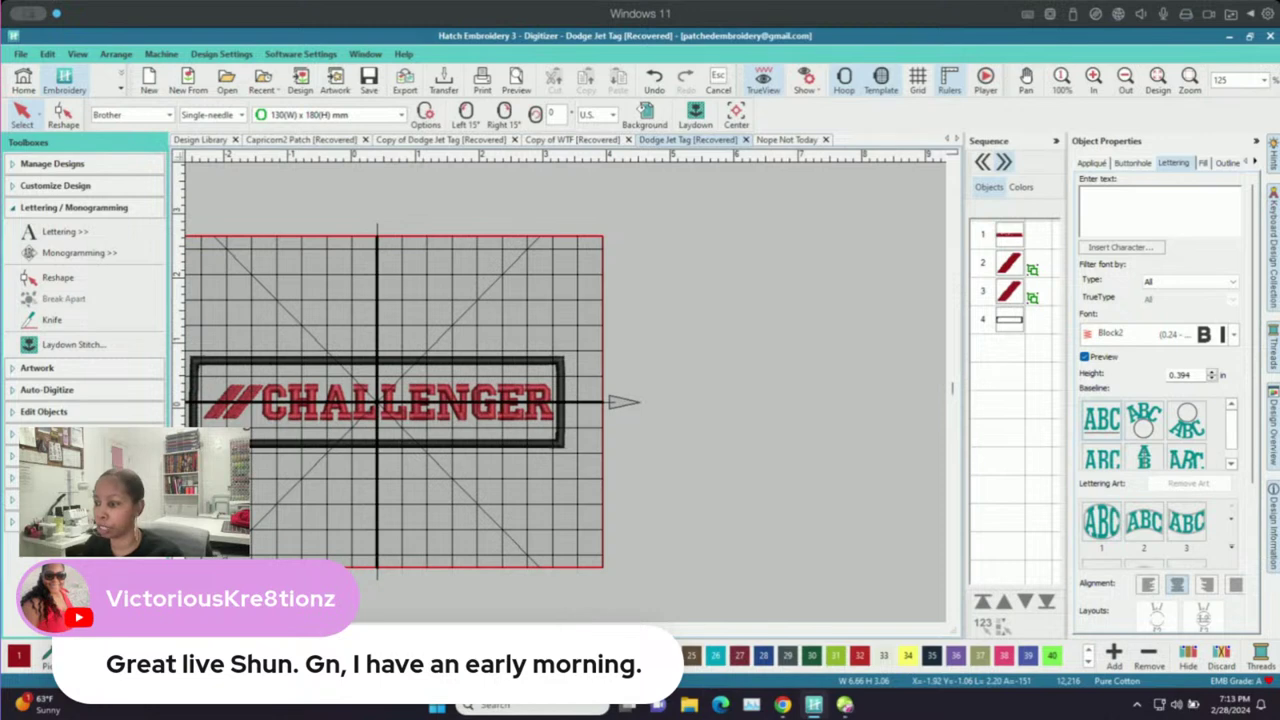
key("1")
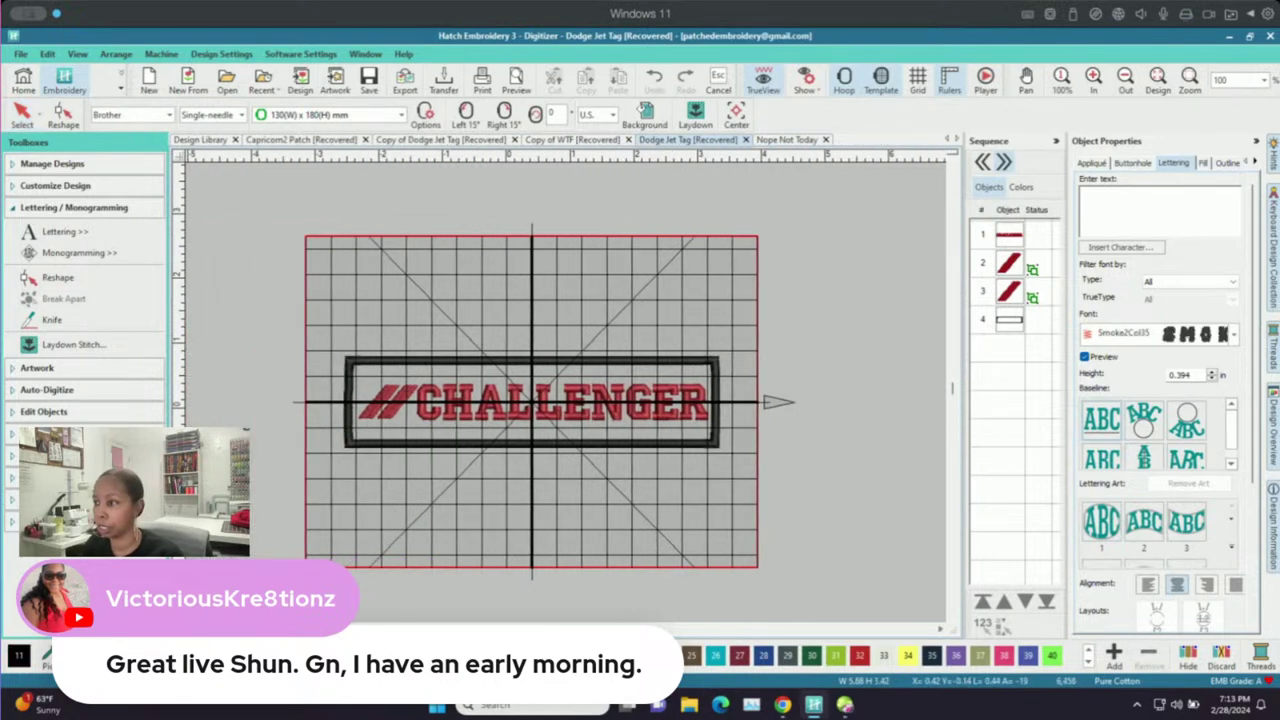
key("v")
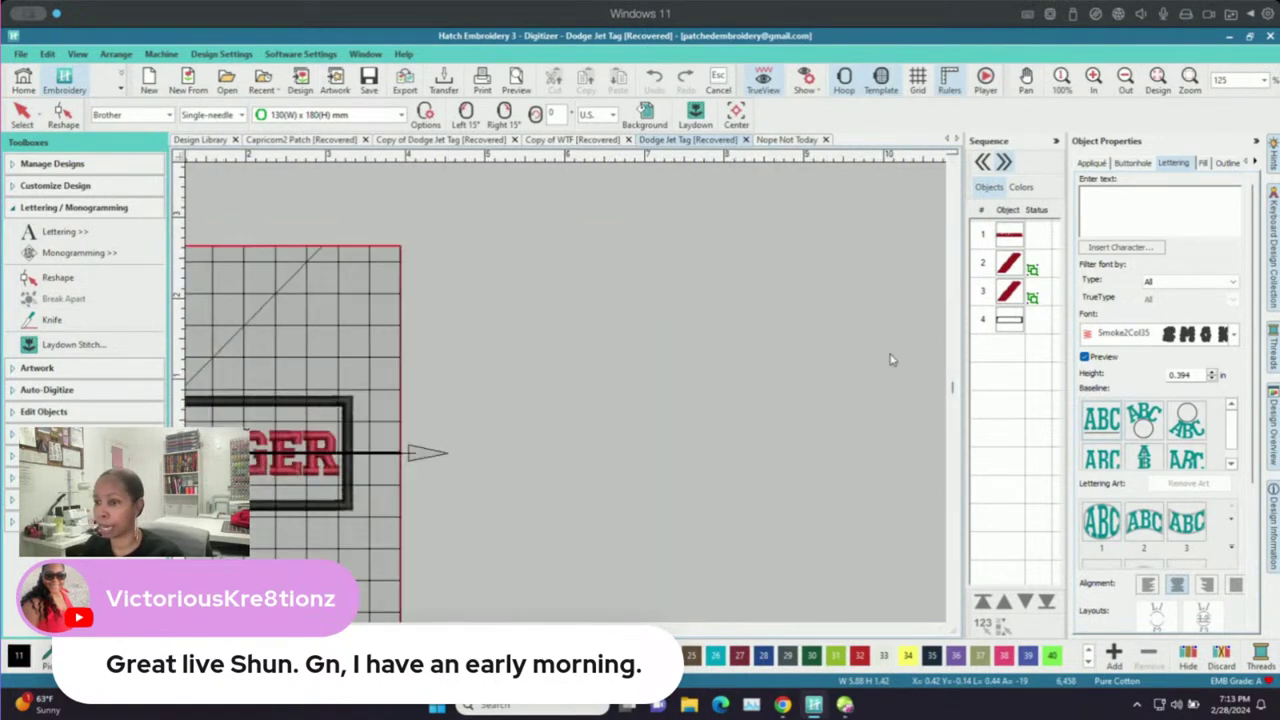
key("Left")
key("Left")
key("Left")
key("Left")
key("Left")
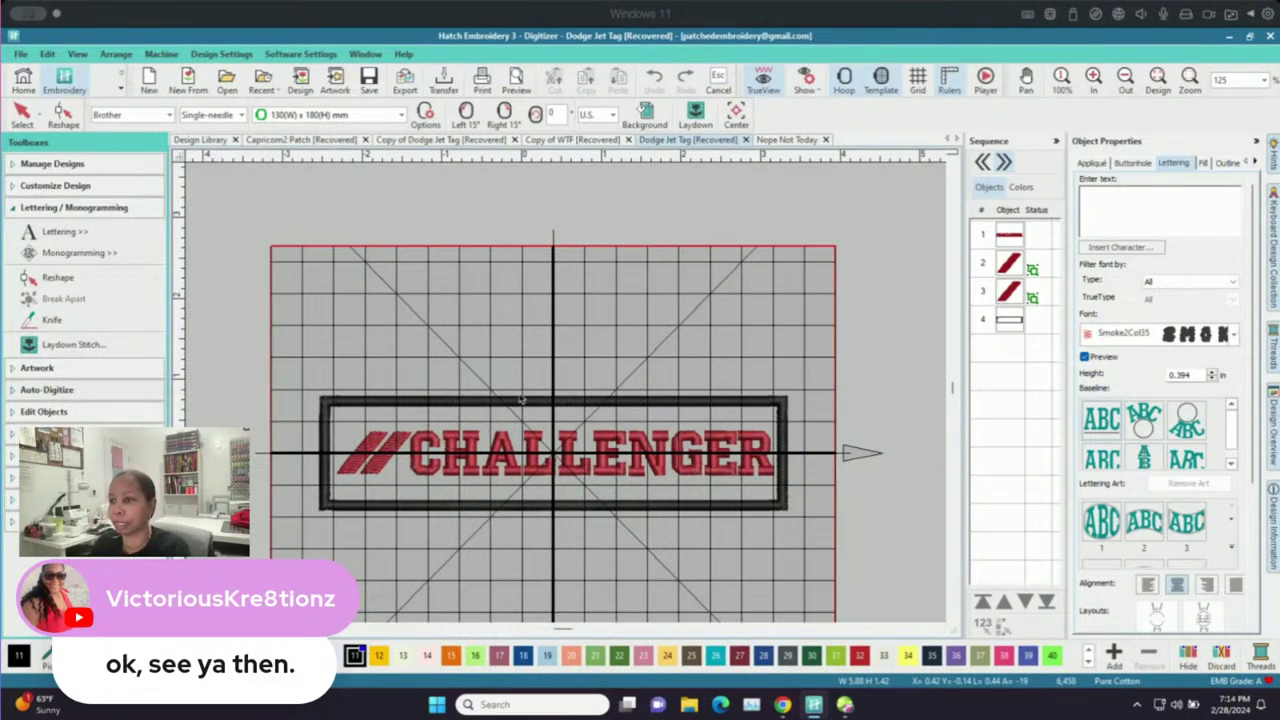
Step: Look at the Capricorn2 Patch design, then examine the Copy of WTF design with TrueView off and on
left_click(300, 141)
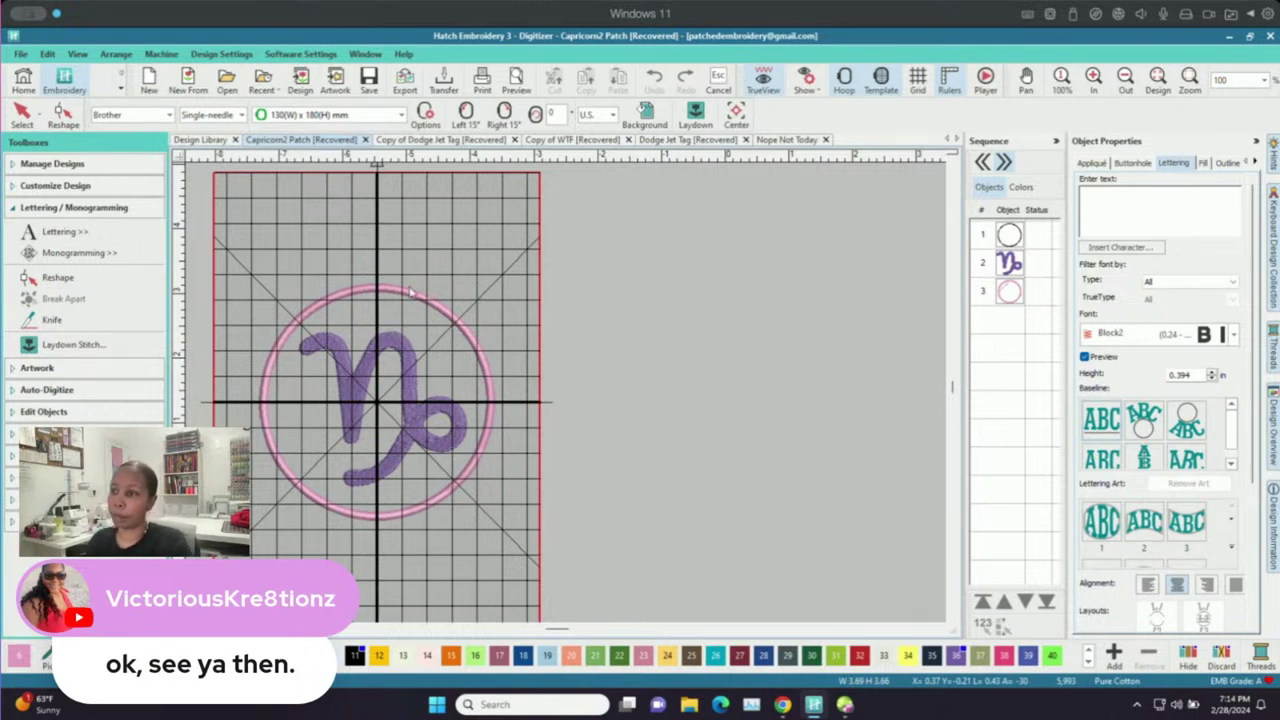
left_click(575, 140)
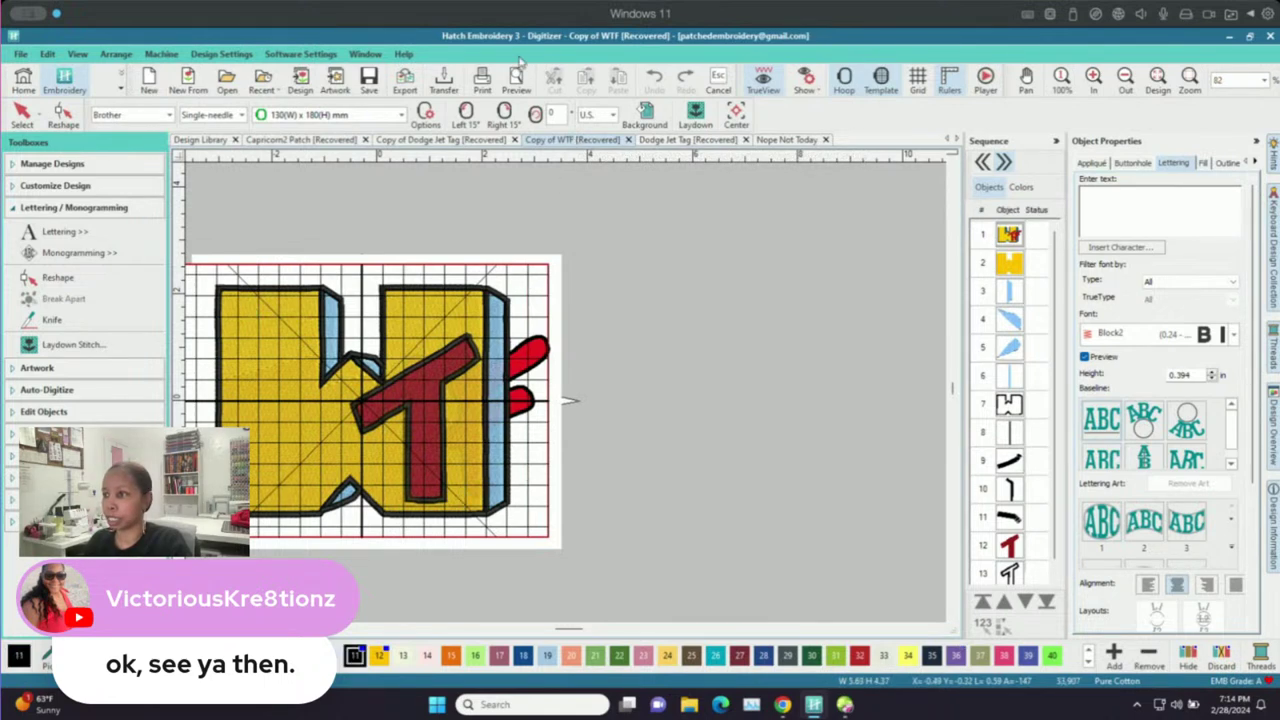
left_click(766, 80)
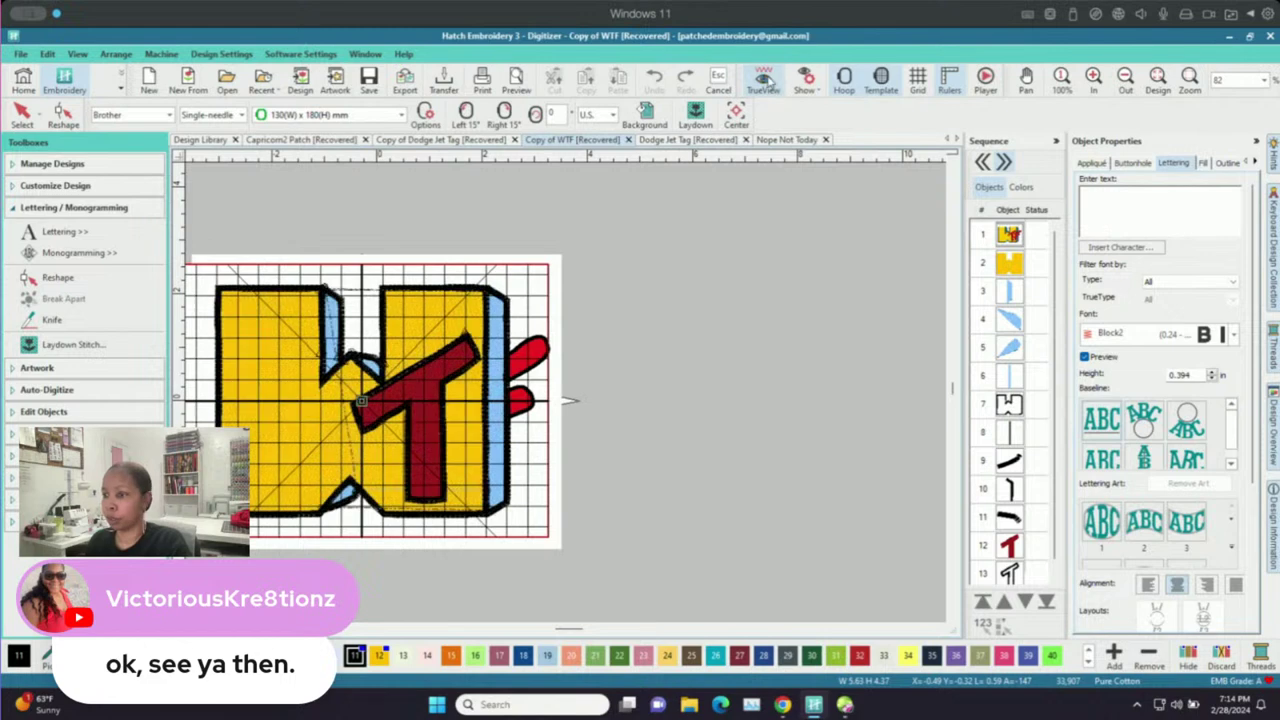
left_click(766, 80)
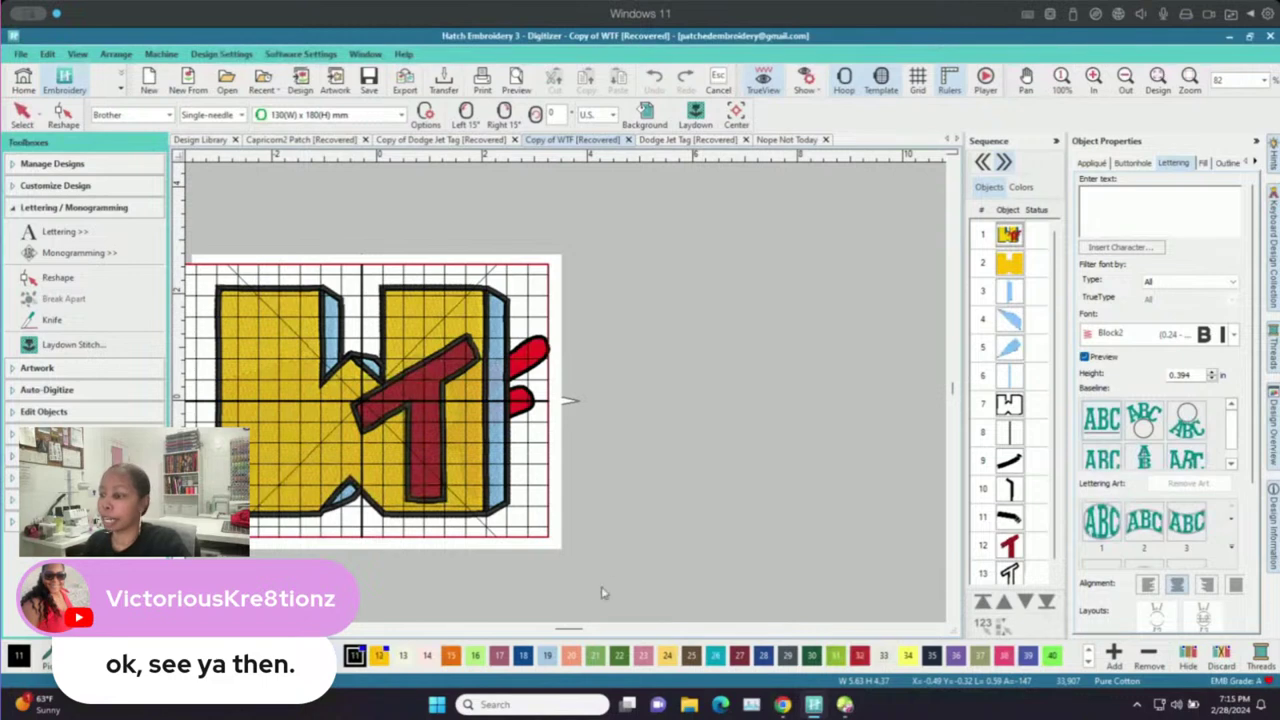
left_click_drag(568, 630, 563, 631)
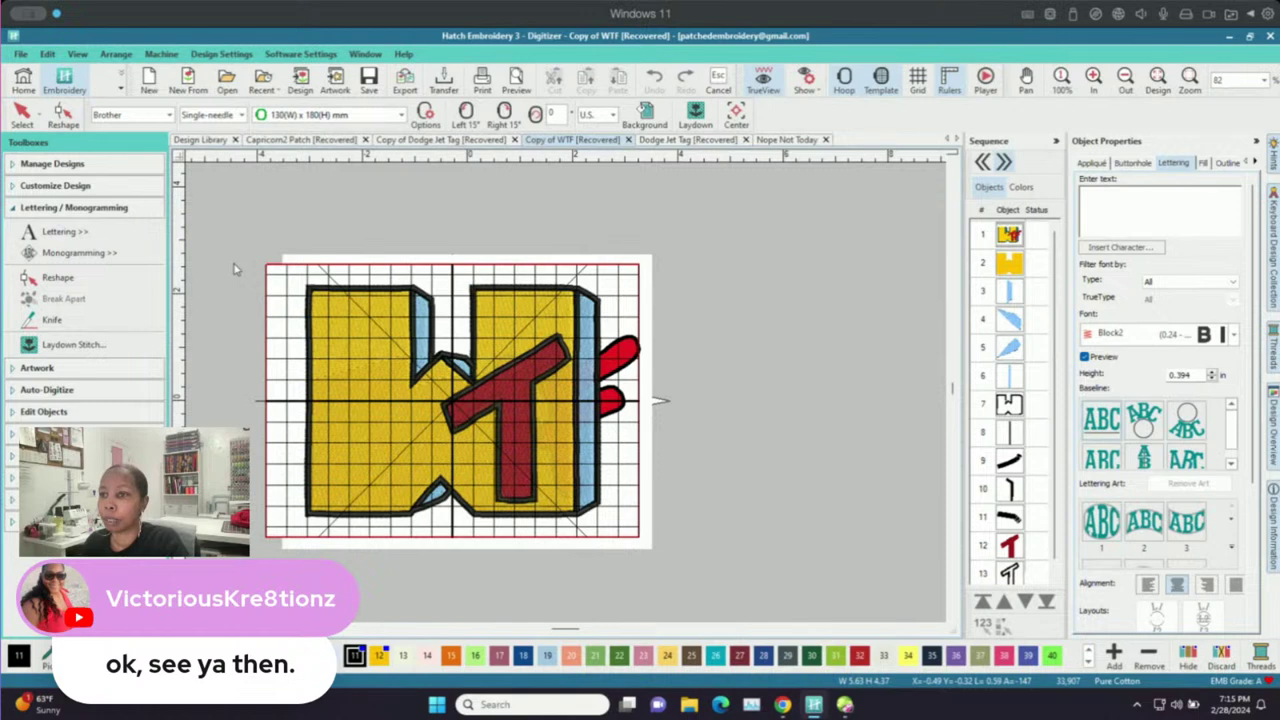
Step: Review the Dodge Jet Tag design again and return to the Nope Not Today design
left_click(684, 142)
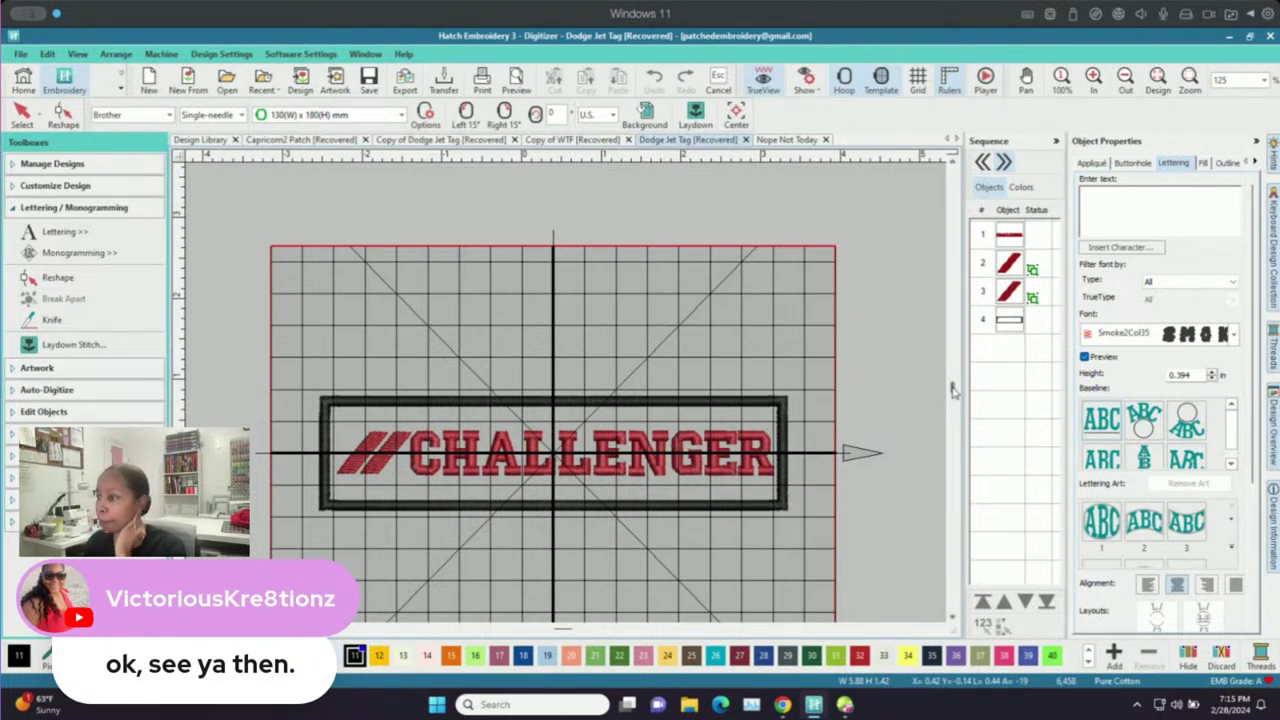
scroll(952, 392, "down", 1)
scroll(952, 392, "down", 1)
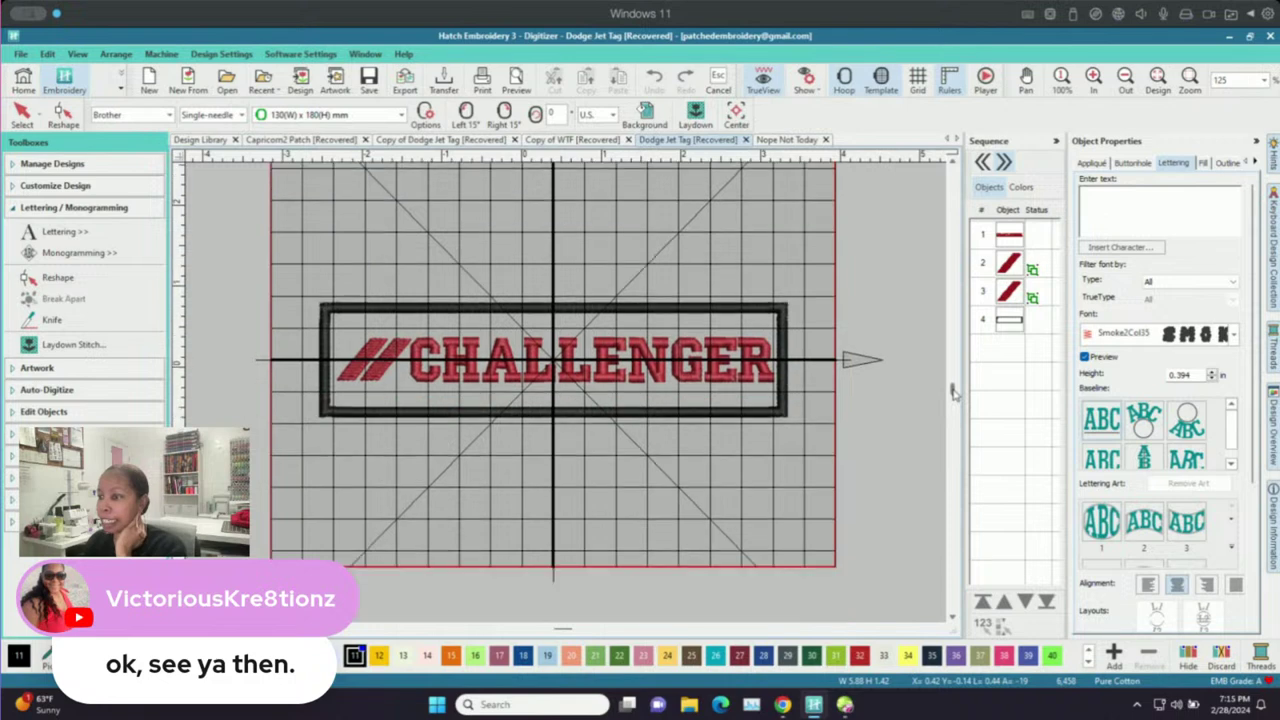
scroll(952, 392, "up", 1)
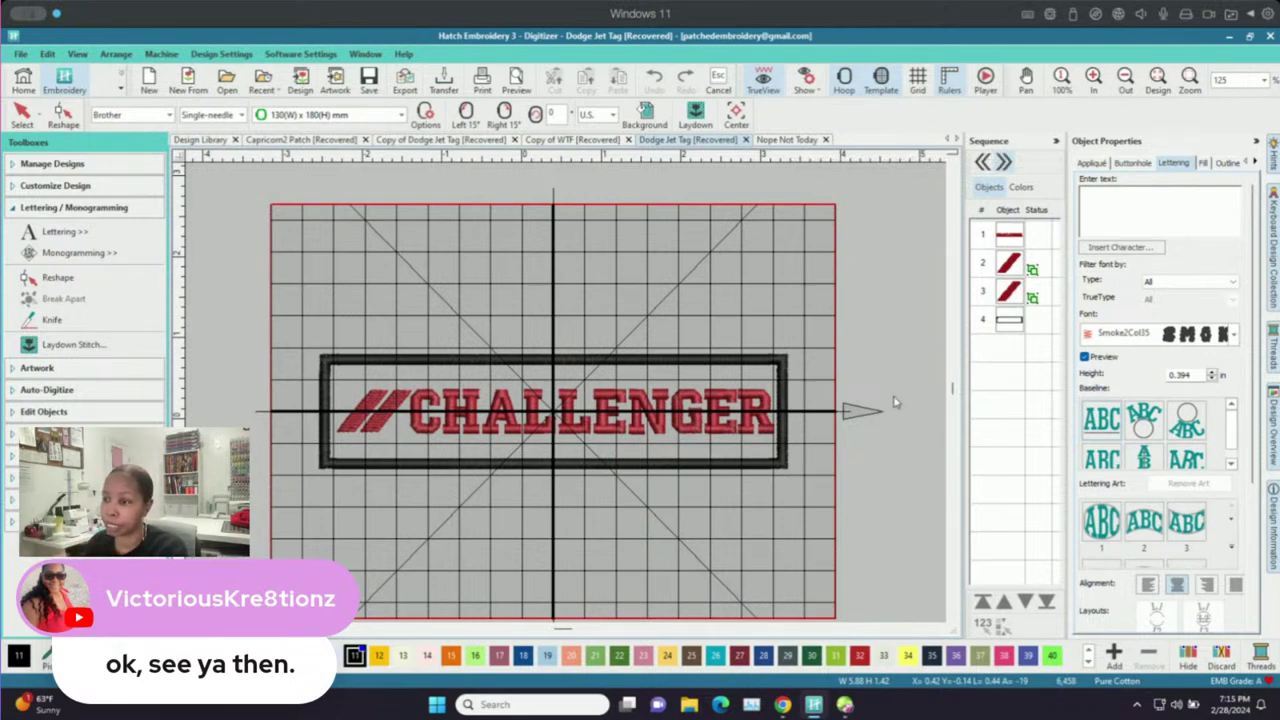
left_click(782, 142)
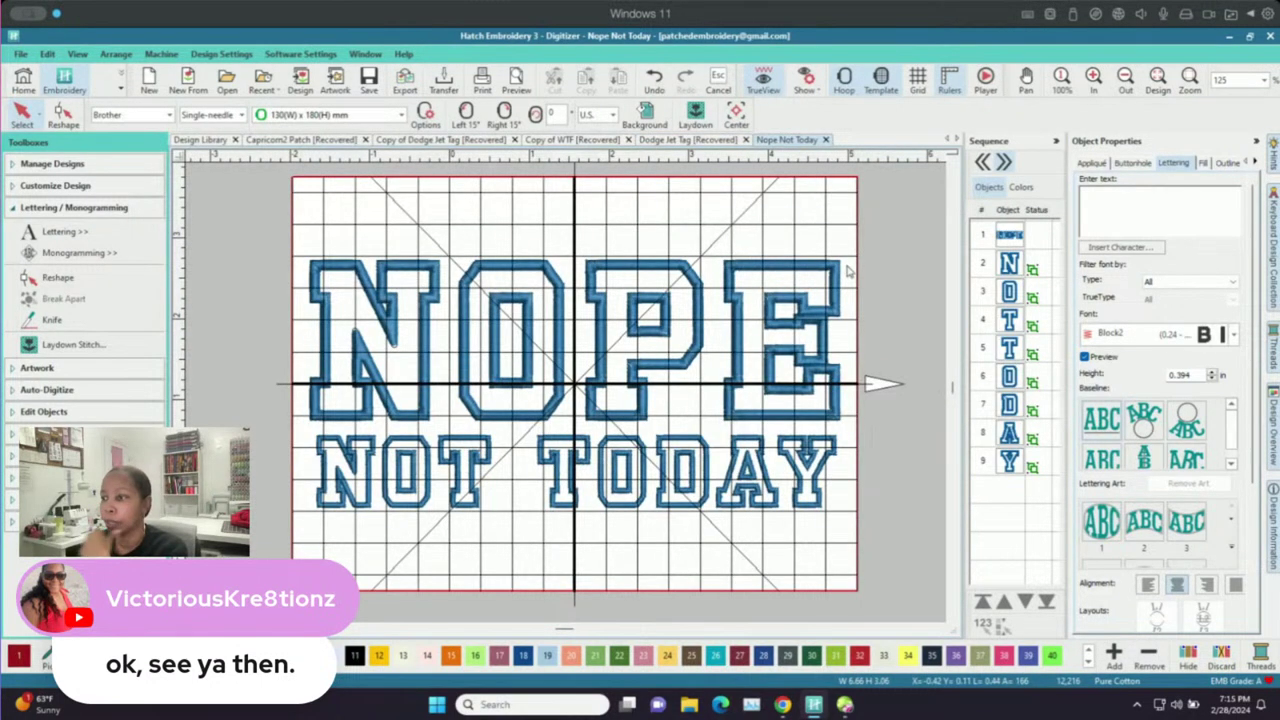